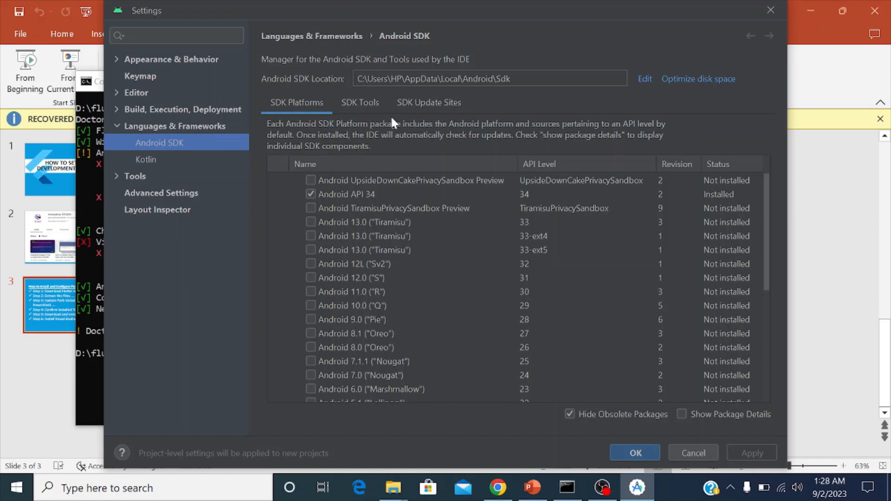
# Install Android SDK Command-line Tools (latest) from the SDK tools list, finish the component installer and close the settings.
pyautogui.click(369, 106)
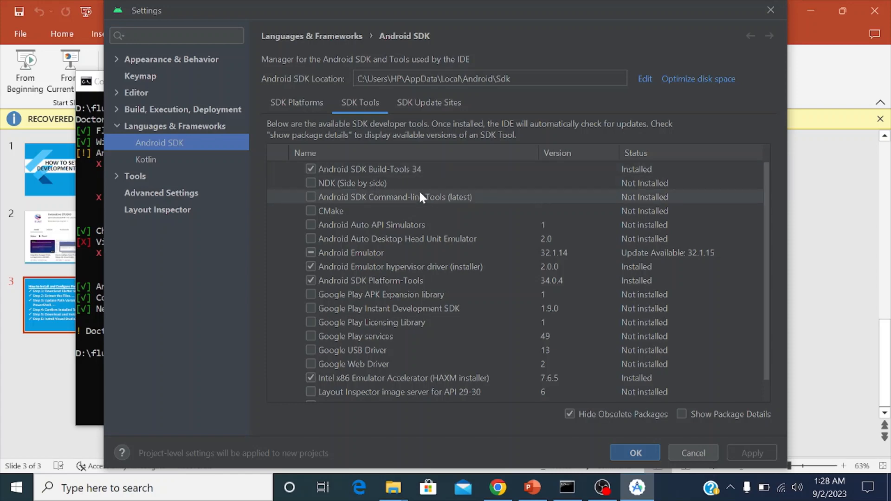
pyautogui.click(93, 374)
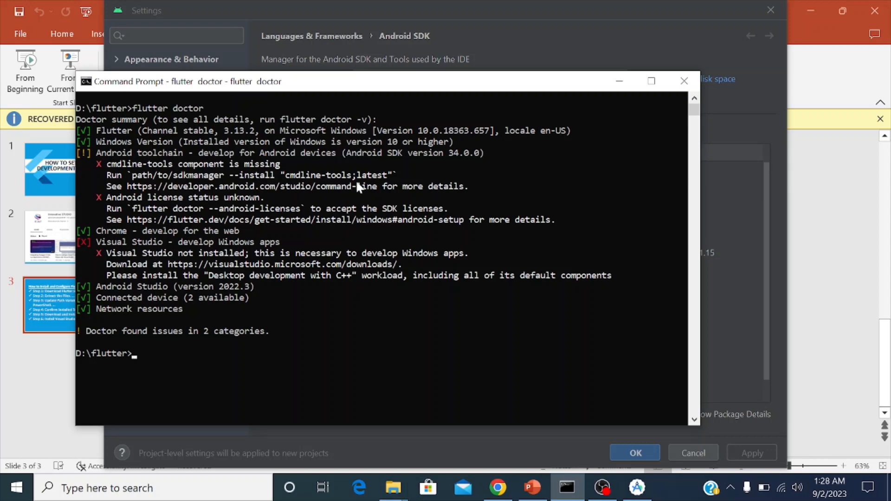
pyautogui.click(637, 488)
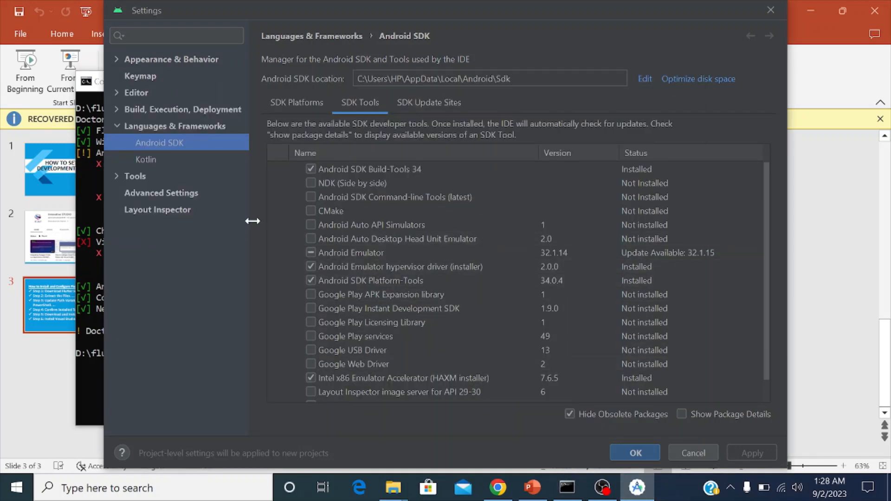
pyautogui.click(311, 197)
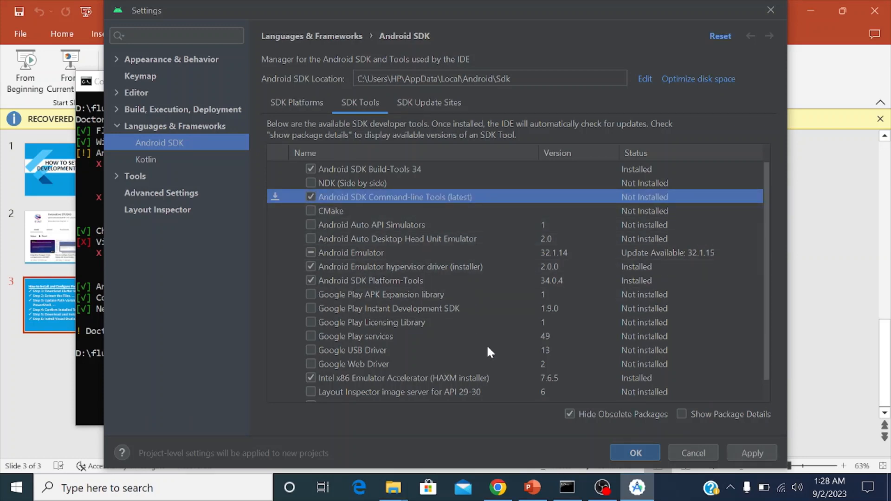
pyautogui.click(739, 454)
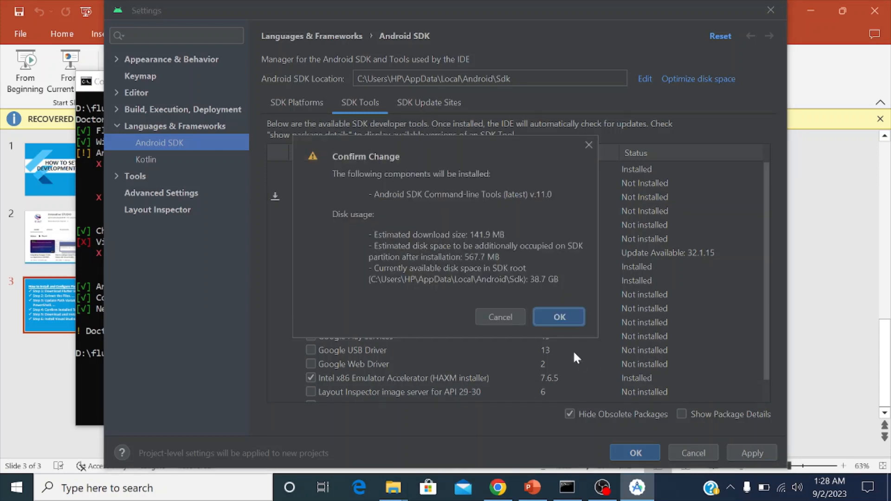
pyautogui.click(571, 320)
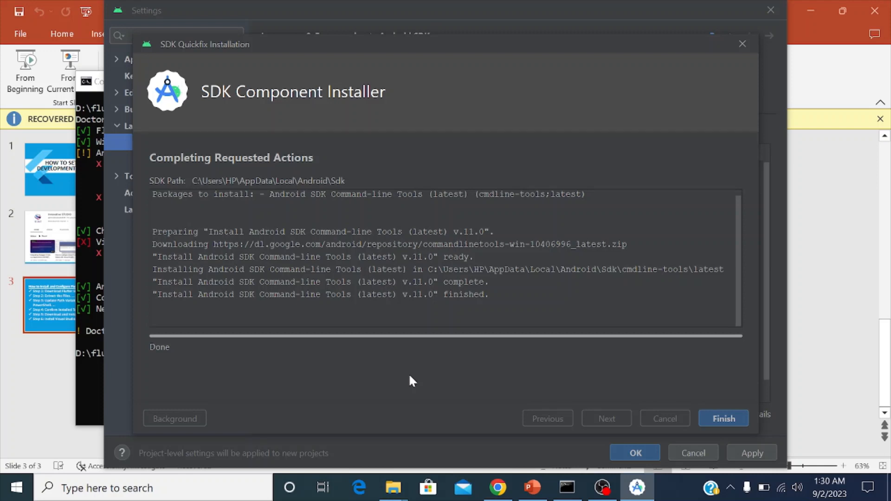
pyautogui.click(718, 420)
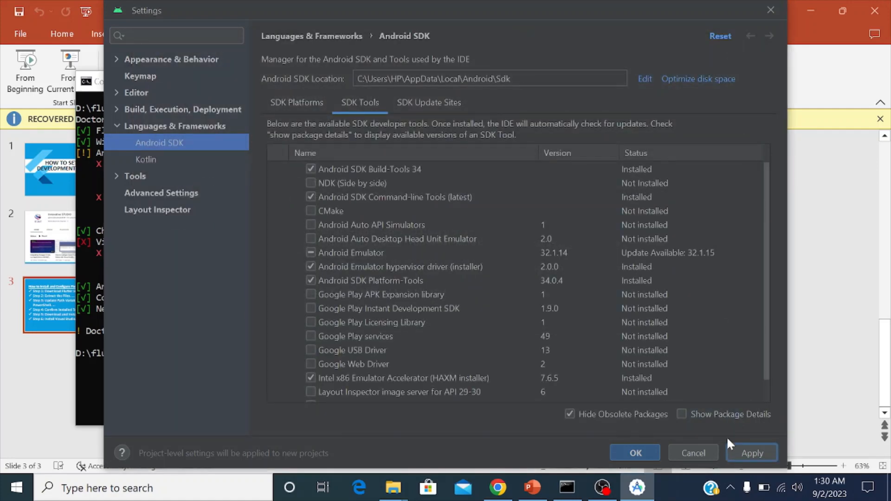
pyautogui.click(732, 451)
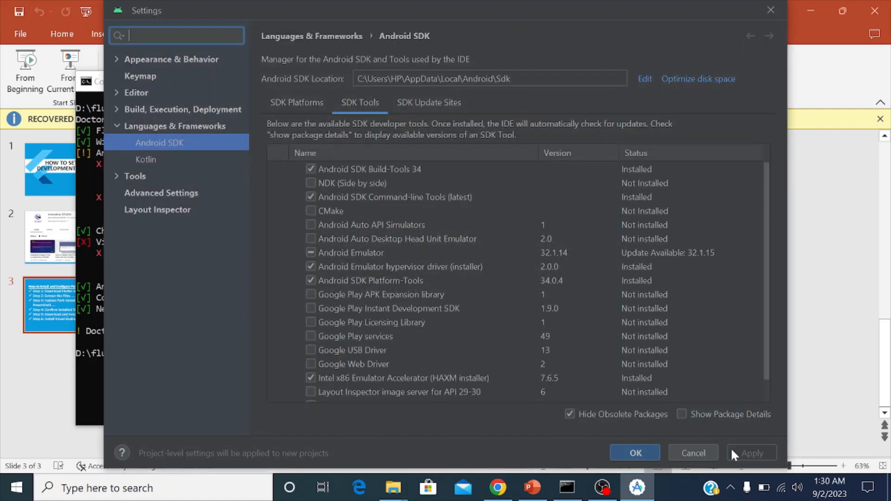
pyautogui.click(650, 454)
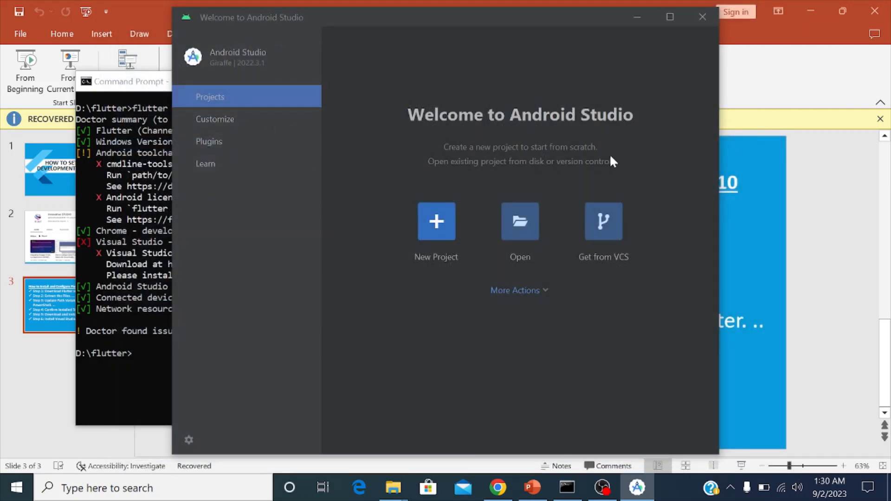
# Minimize Android Studio and rerun flutter doctor in the Command Prompt.
pyautogui.click(637, 22)
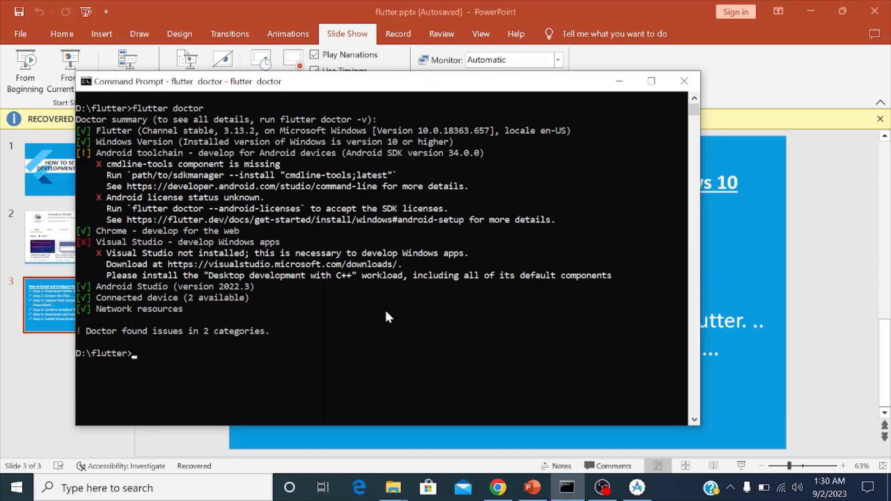
pyautogui.press('Up')
pyautogui.press('Return')
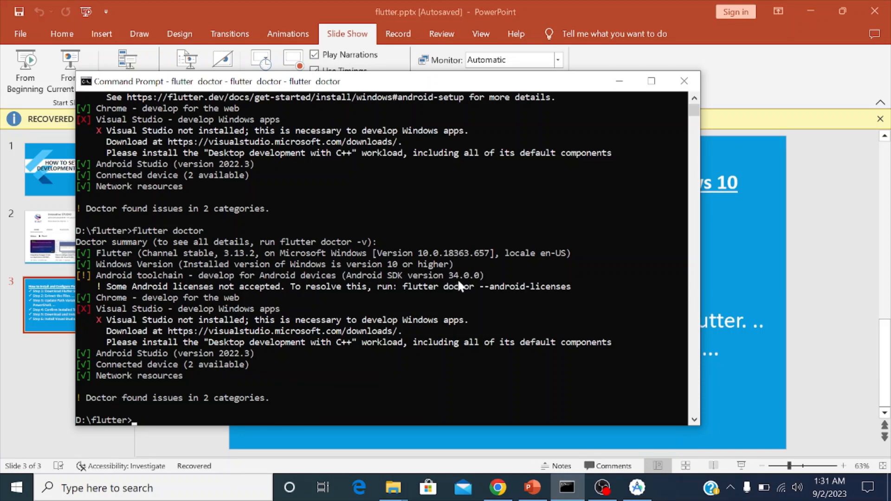
# Copy the suggested command flutter doctor --android-licenses from the doctor summary and run it at the prompt.
pyautogui.moveTo(402, 285); pyautogui.dragTo(570, 288)
pyautogui.press('cmd+c')
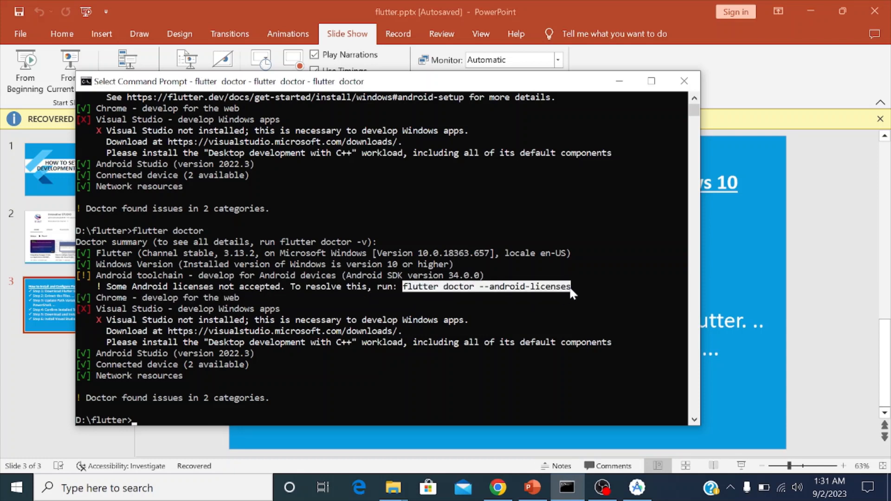
pyautogui.rightClick(569, 285)
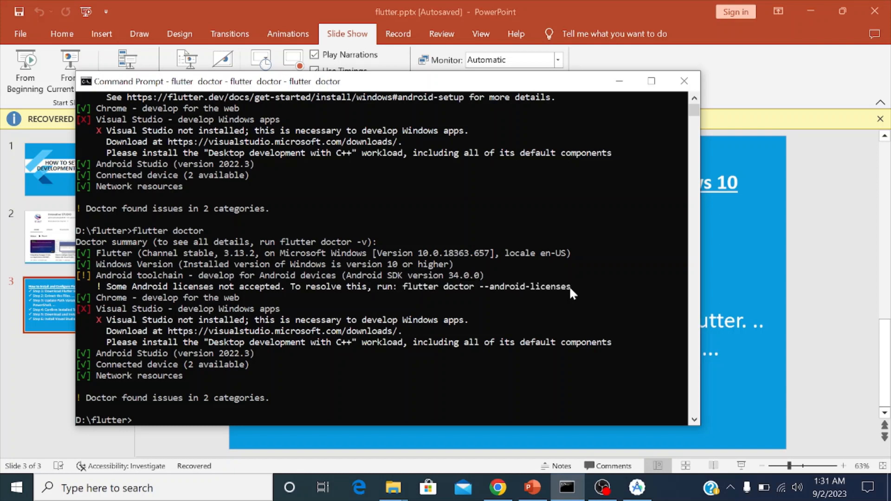
pyautogui.rightClick(188, 412)
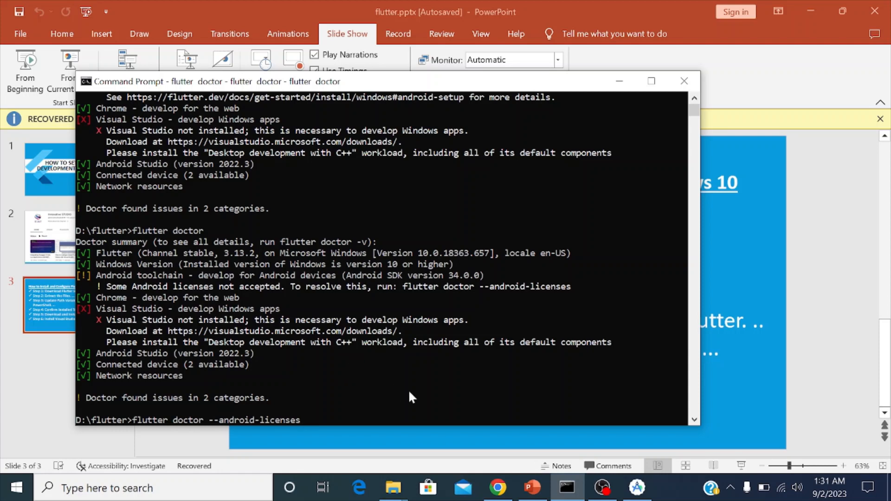
pyautogui.press('Return')
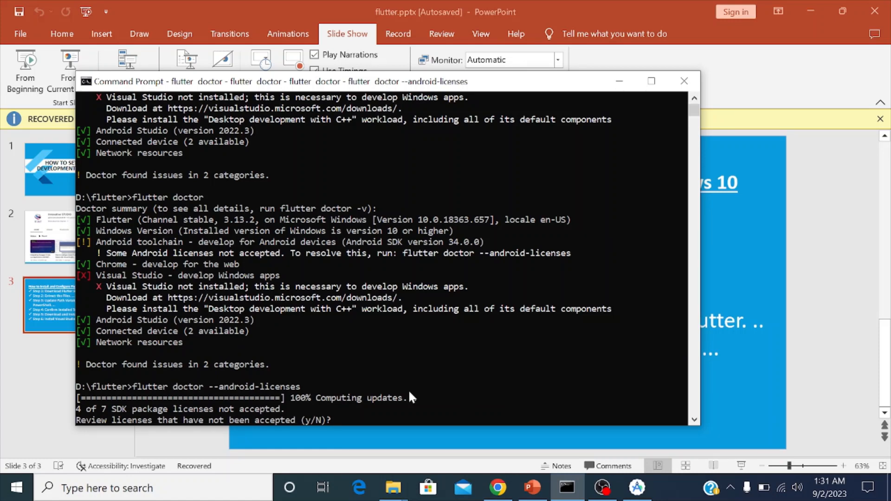
# Agree to review the outstanding Android SDK package licenses and accept each one with y.
pyautogui.write('y')
pyautogui.press('Return')
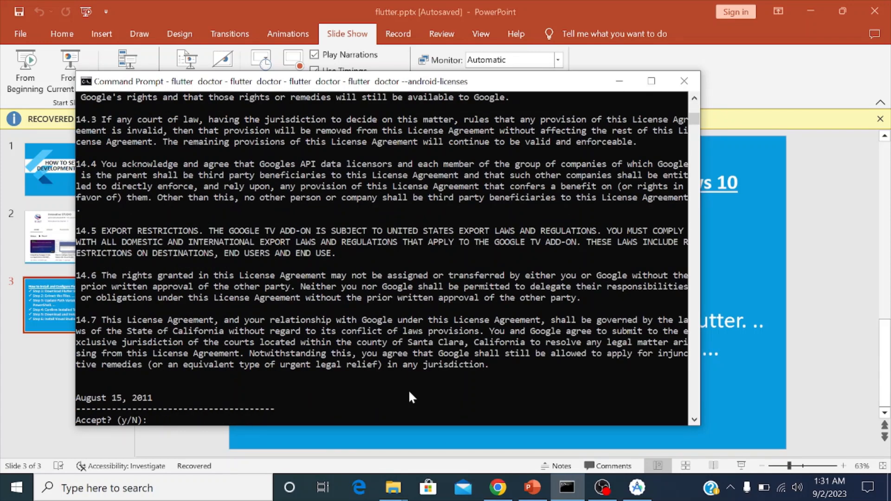
pyautogui.write('y')
pyautogui.press('Return')
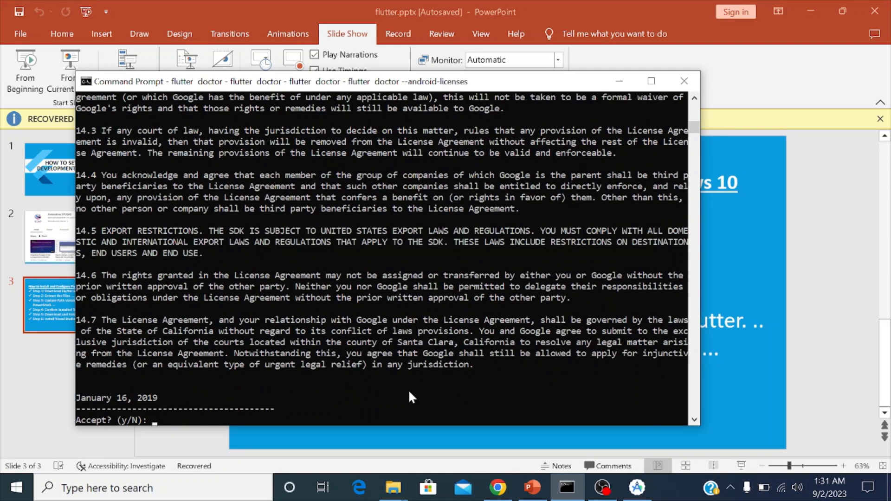
pyautogui.write('y')
pyautogui.press('Return')
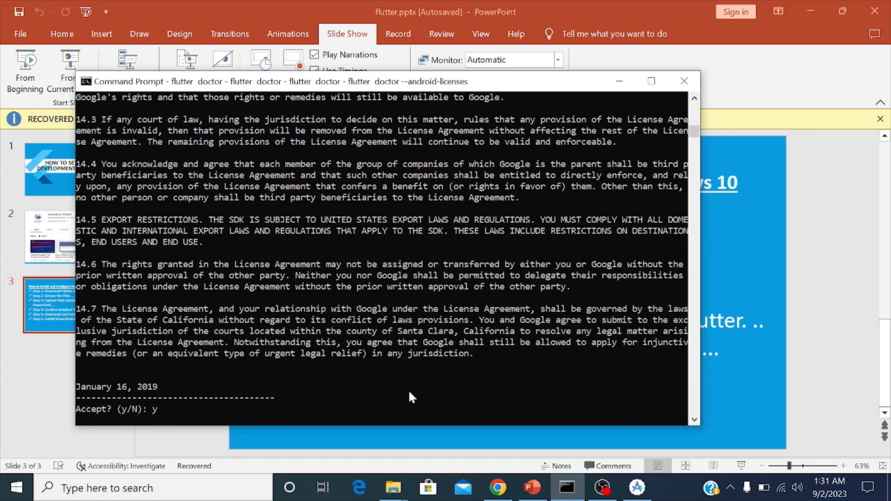
pyautogui.write('y')
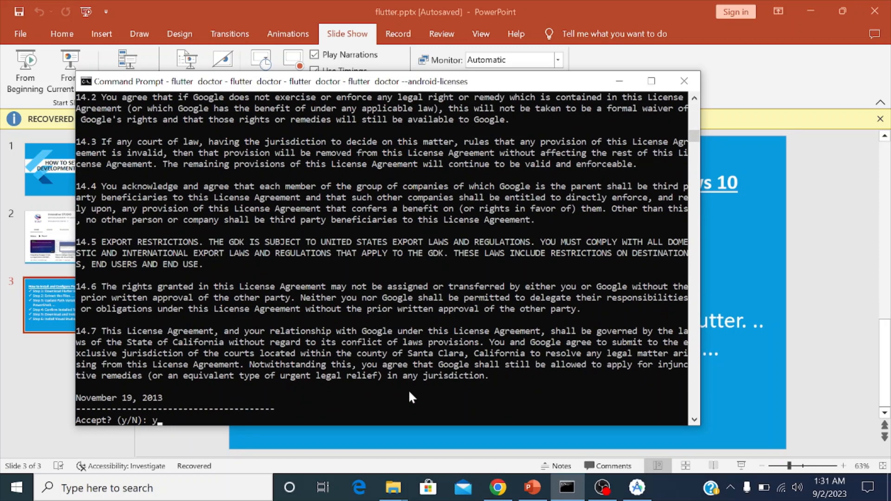
pyautogui.press('Return')
pyautogui.write('y')
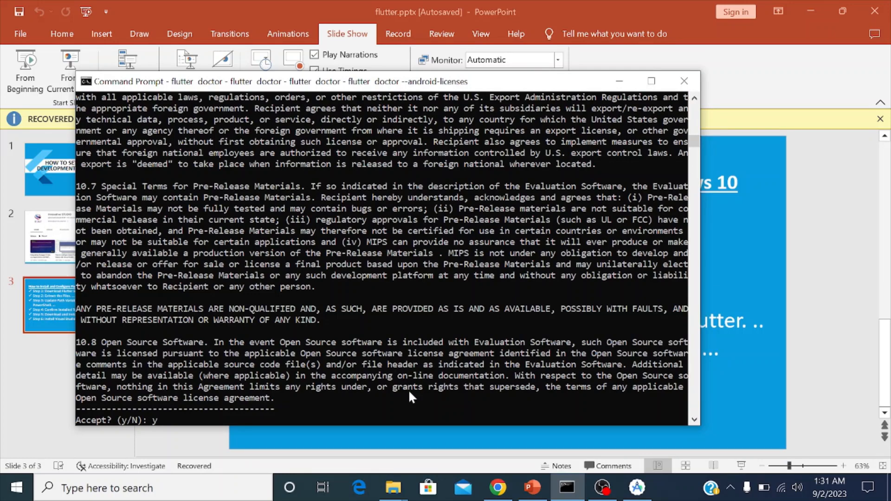
pyautogui.press('Return')
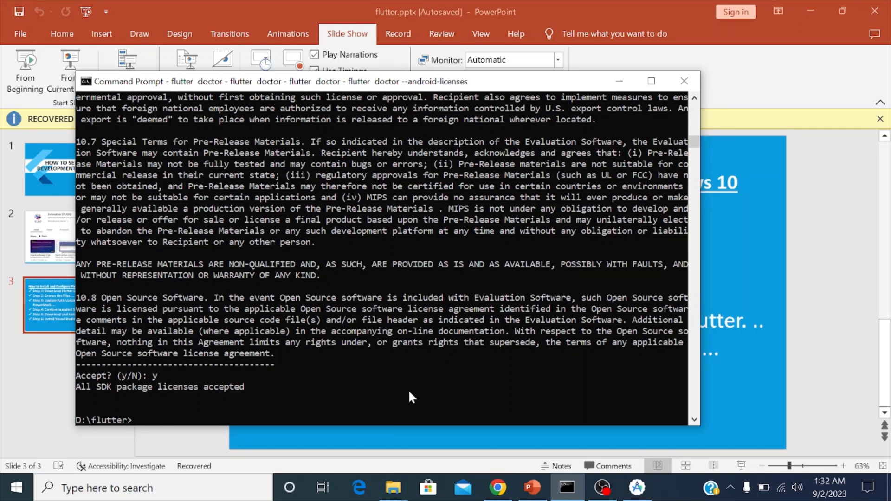
# Recall flutter doctor from the command history and run it to recheck the Flutter setup.
pyautogui.press('Up')
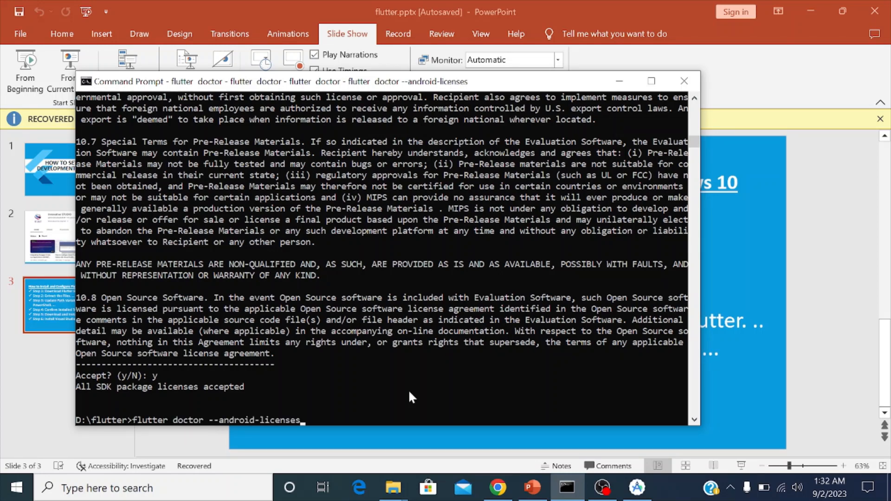
pyautogui.press('Up')
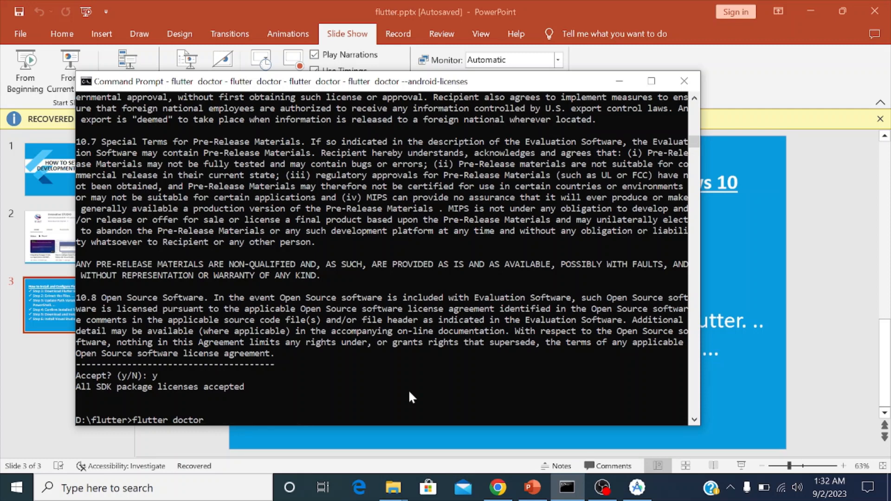
pyautogui.press('Return')
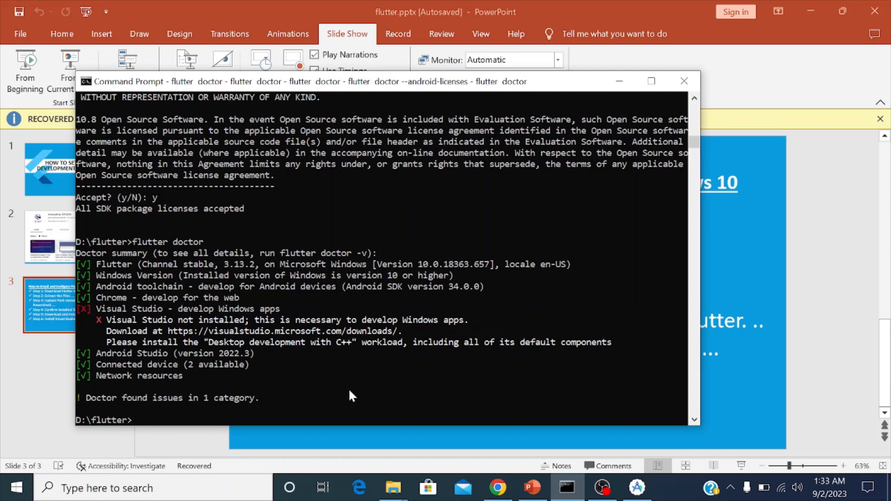
# Switch to File Explorer and create a folder named Project in the root of New Volume (D:).
pyautogui.click(391, 488)
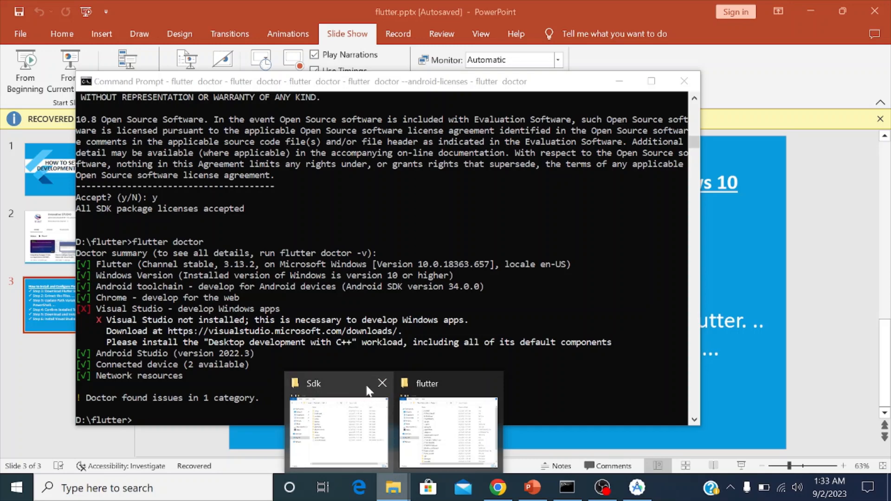
pyautogui.click(414, 388)
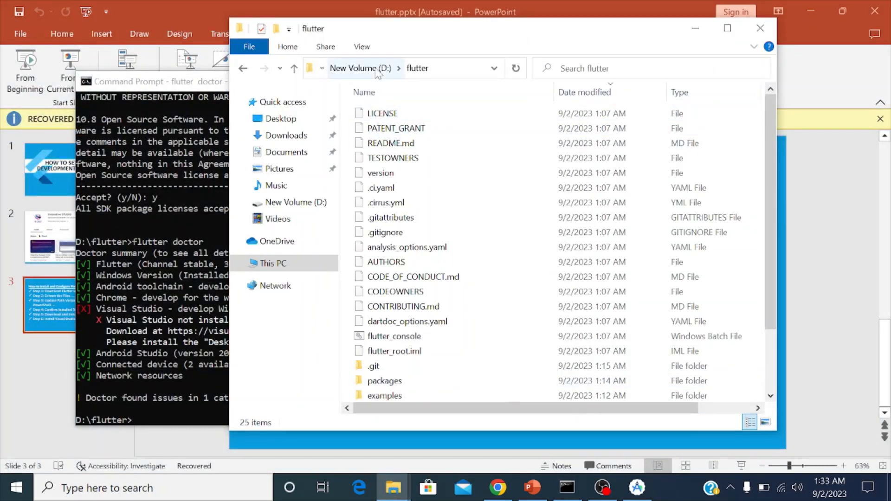
pyautogui.click(379, 69)
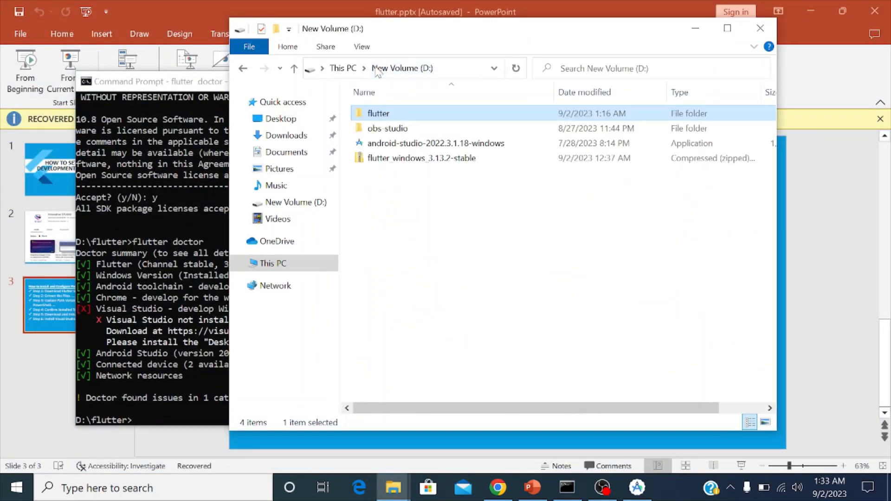
pyautogui.rightClick(431, 217)
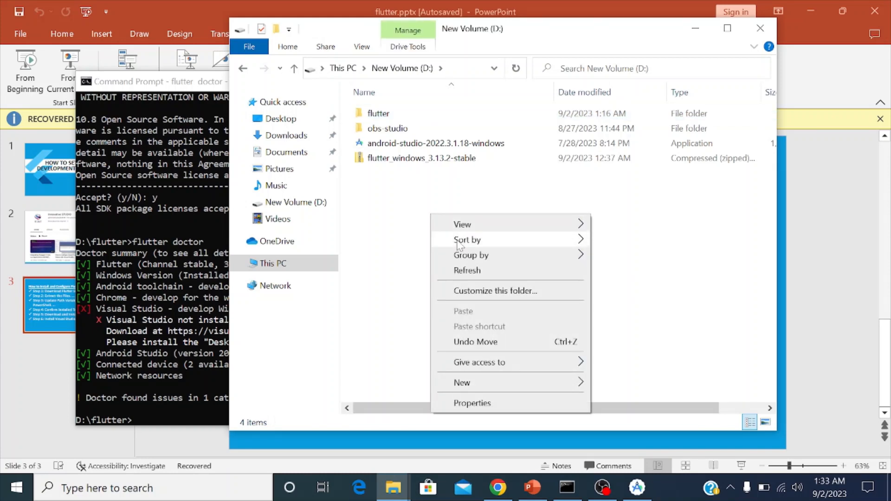
pyautogui.moveTo(466, 382)
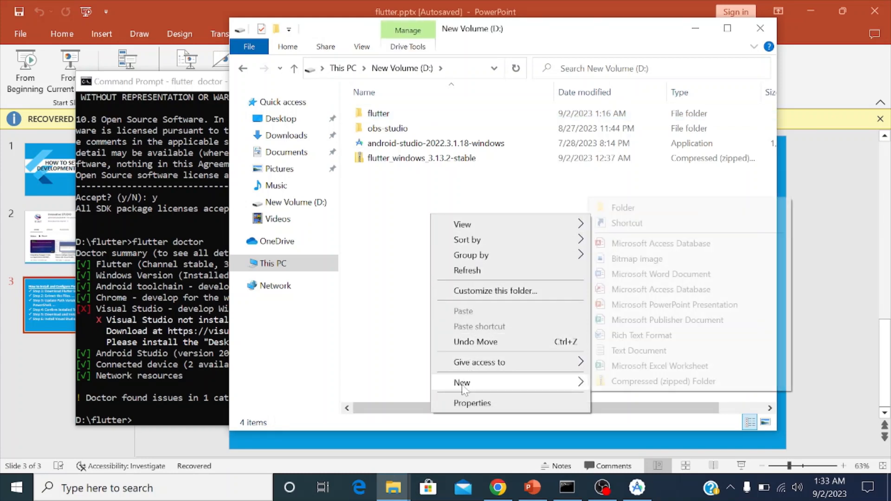
pyautogui.click(620, 208)
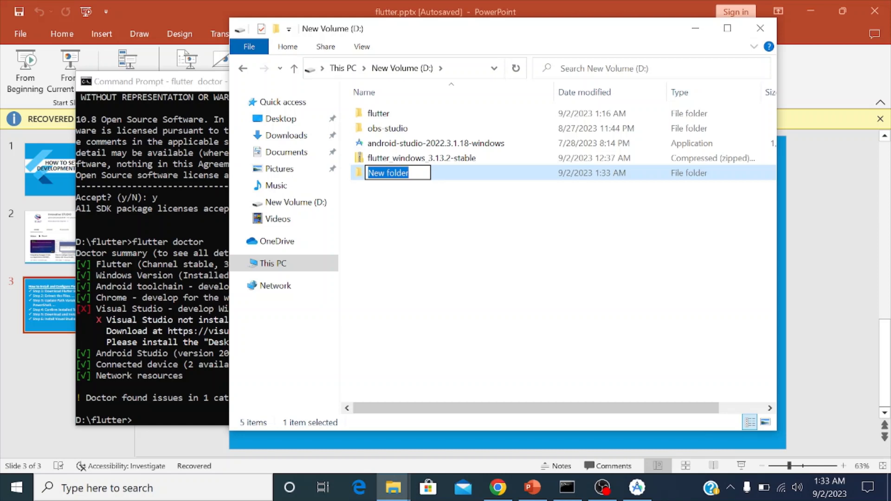
pyautogui.write('Project')
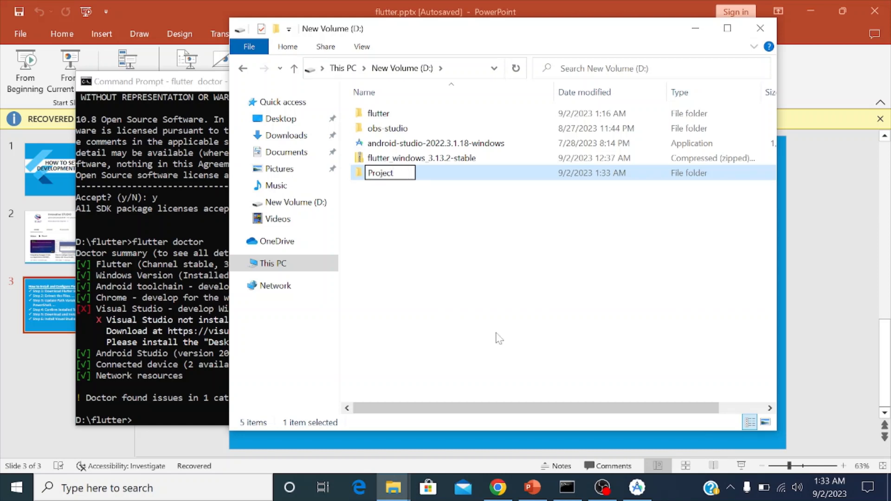
pyautogui.press('Return')
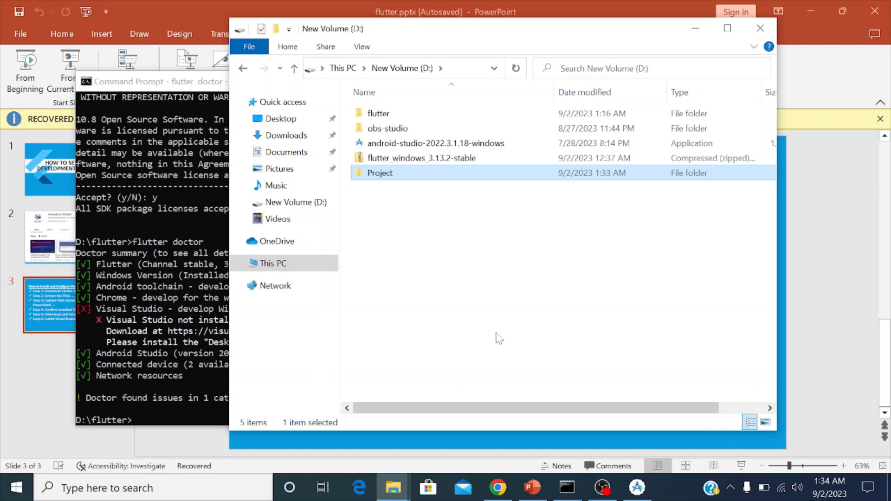
# Try to change to the projects directory from D:\flutter in the Command Prompt, and switch back to File Explorer.
pyautogui.click(145, 403)
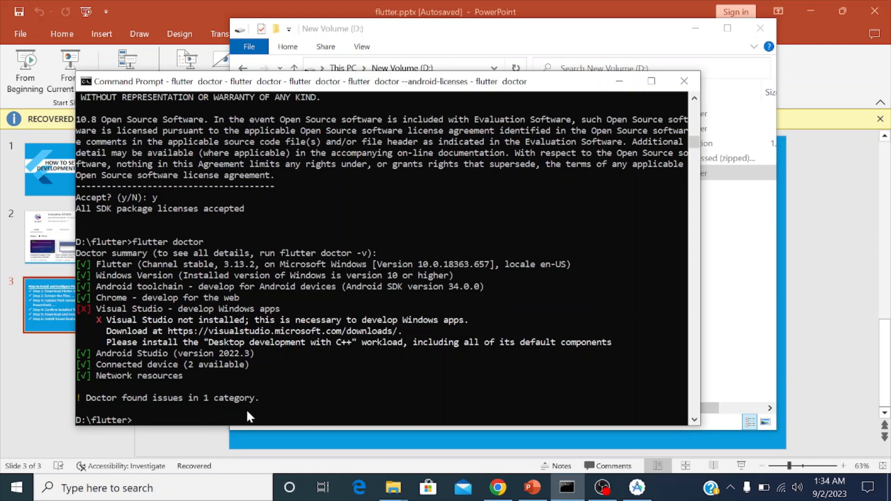
pyautogui.write('cd projects')
pyautogui.press('Return')
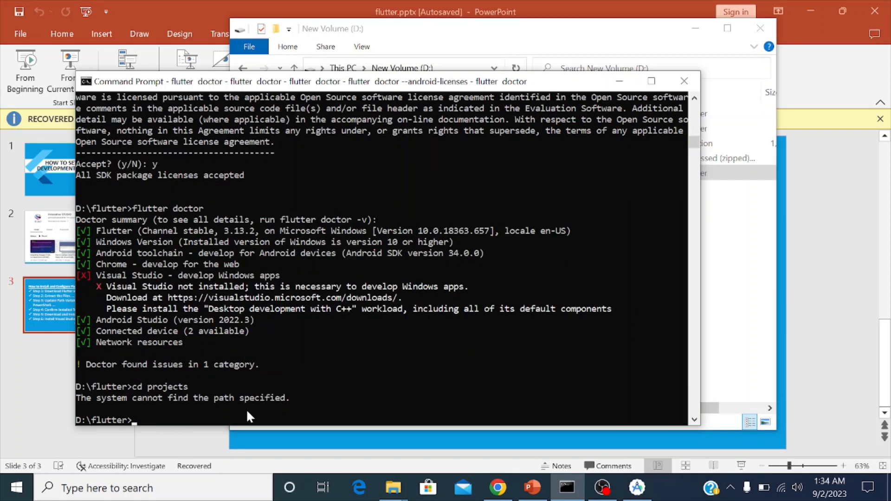
pyautogui.hotkey('alt', 'Tab')
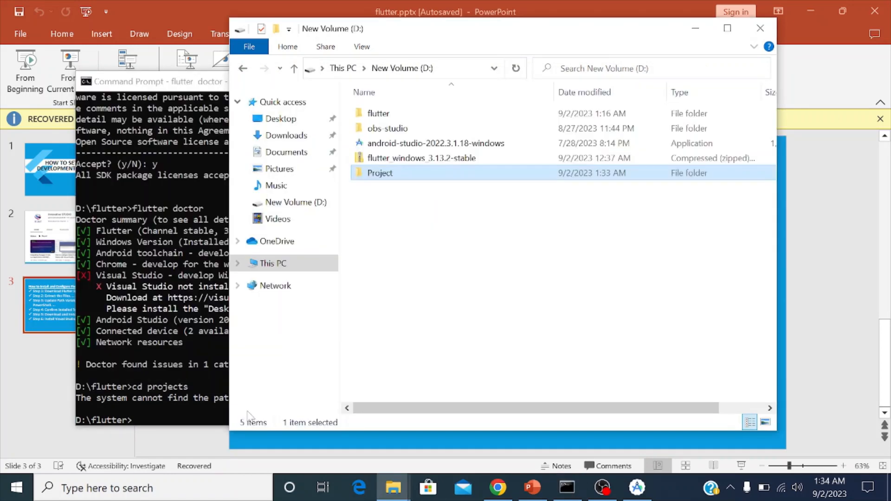
# Switch to the Command Prompt, try to change to the project directory from D:\flutter, and bring the File Explorer window forward again.
pyautogui.hotkey('alt', 'Tab')
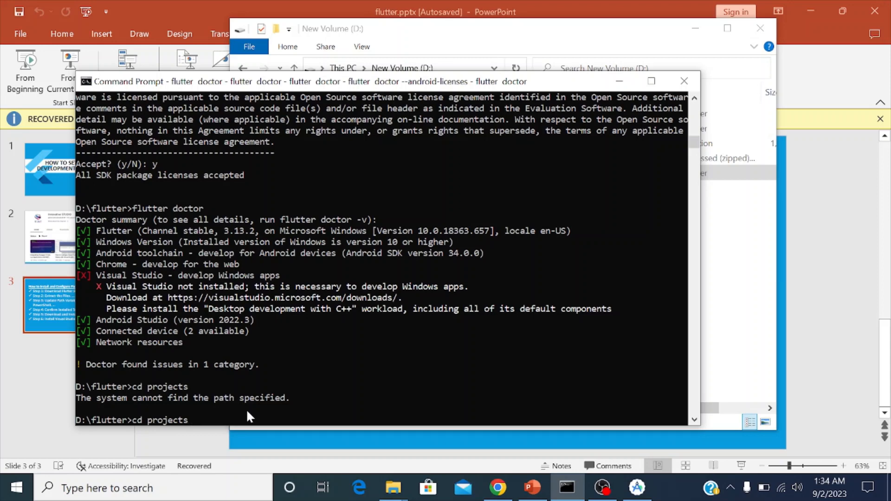
pyautogui.press('BackSpace')
pyautogui.press('Return')
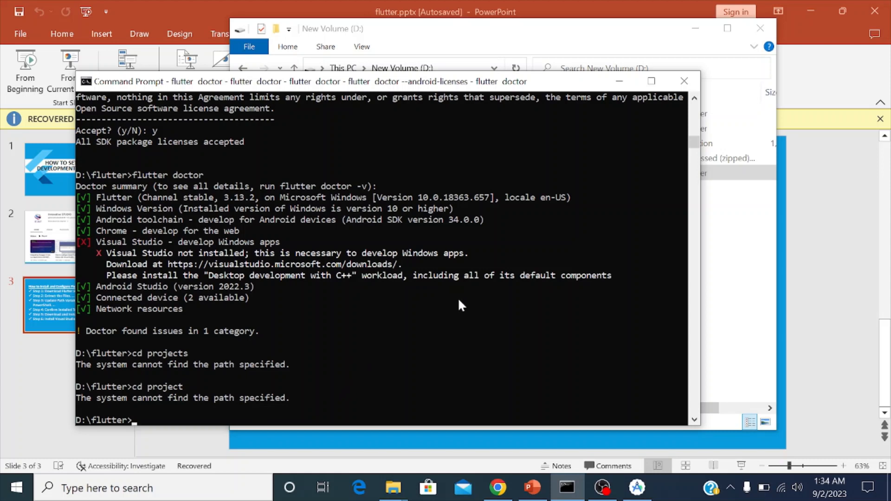
pyautogui.click(747, 289)
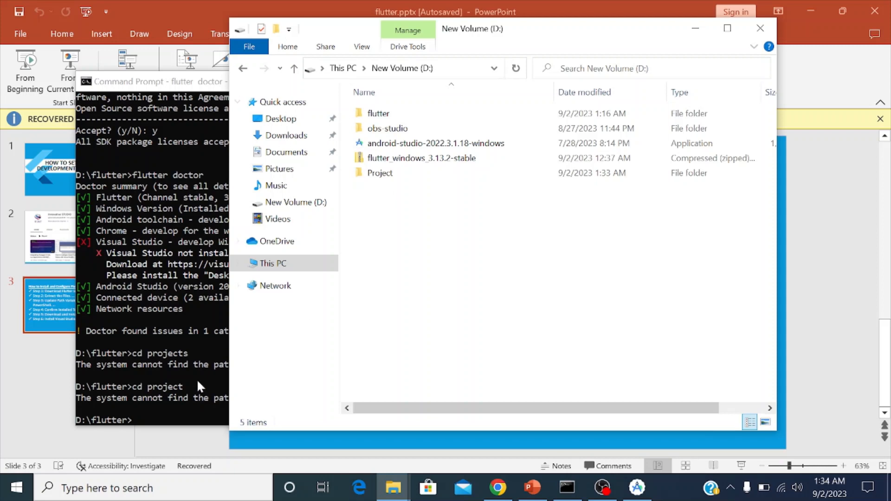
# Try to change to the directory spelled Project with a capital P from D:\flutter, and close the Command Prompt.
pyautogui.click(170, 415)
pyautogui.press('Up')
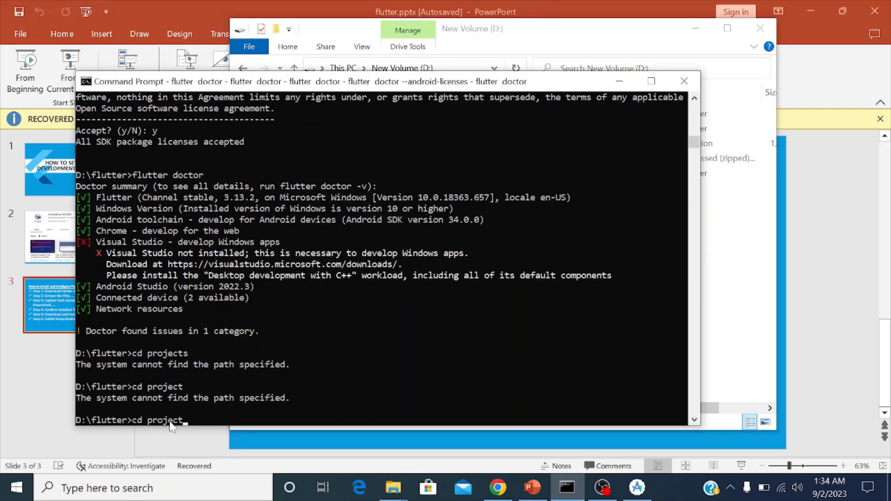
pyautogui.press('Left')
pyautogui.press('Left')
pyautogui.press('Left')
pyautogui.press('Left')
pyautogui.press('Left')
pyautogui.press('Left')
pyautogui.press('Left')
pyautogui.press('Delete')
pyautogui.write('P')
pyautogui.press('Return')
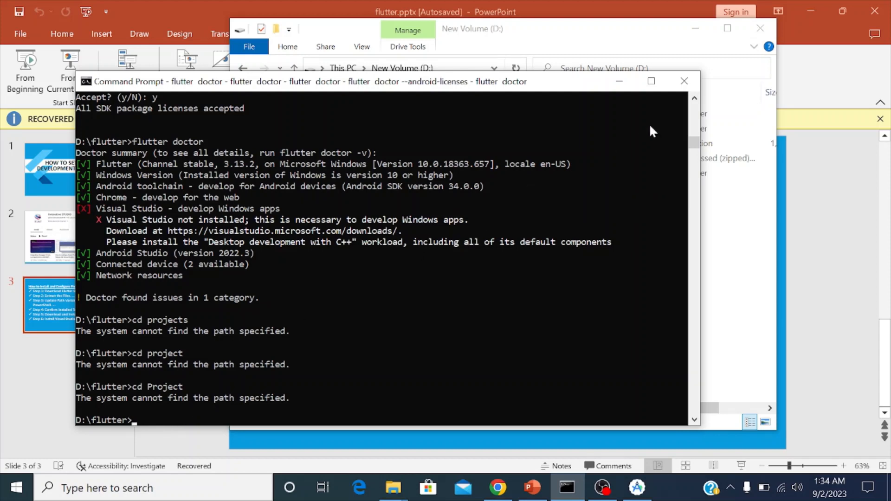
pyautogui.click(684, 80)
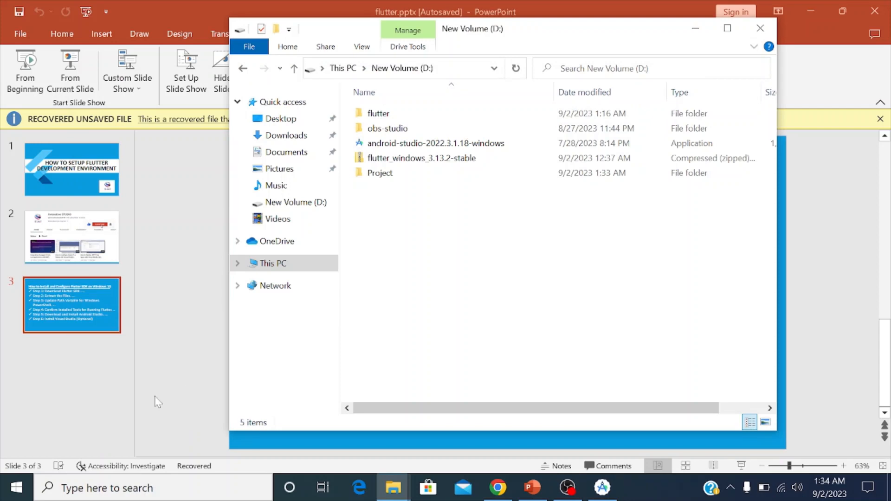
# Open the Project folder on New Volume (D:) in File Explorer.
pyautogui.click(97, 493)
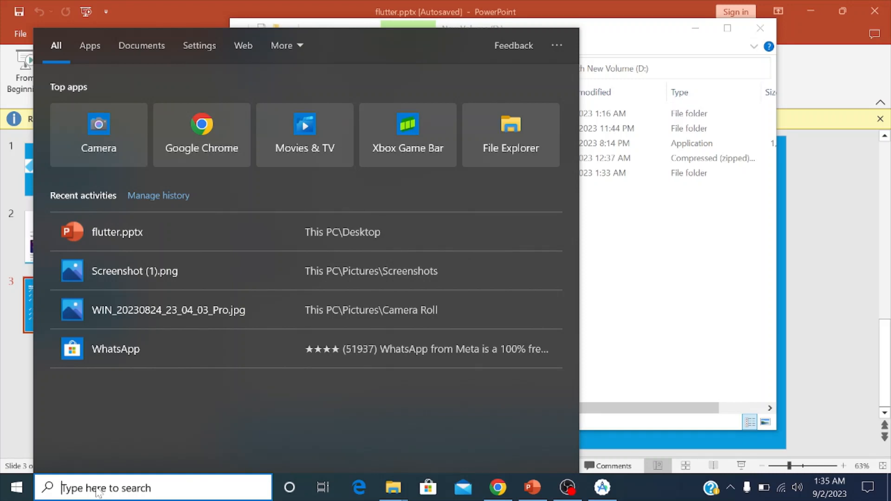
pyautogui.click(655, 265)
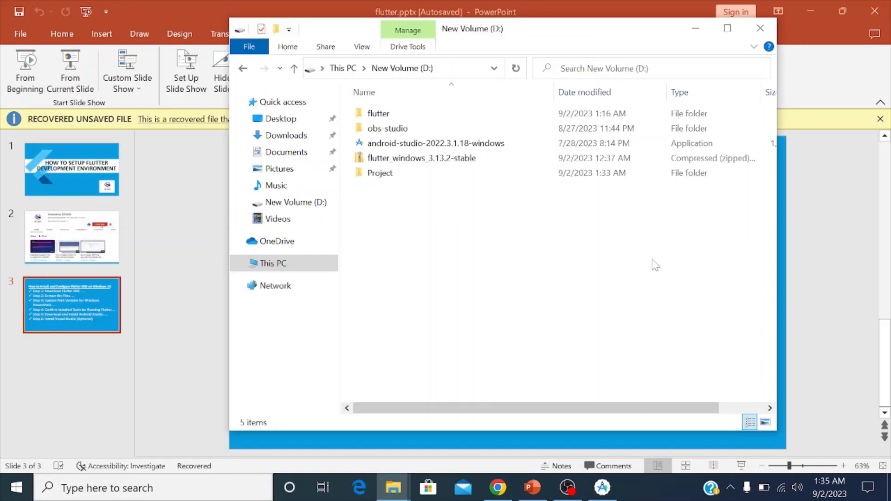
pyautogui.doubleClick(390, 172)
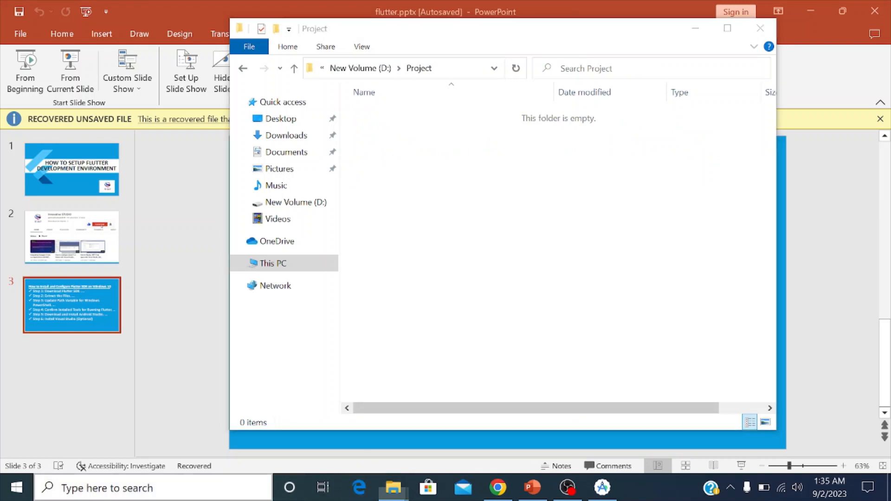
# Open a new Command Prompt and change to the project directory on drive D:.
pyautogui.click(182, 488)
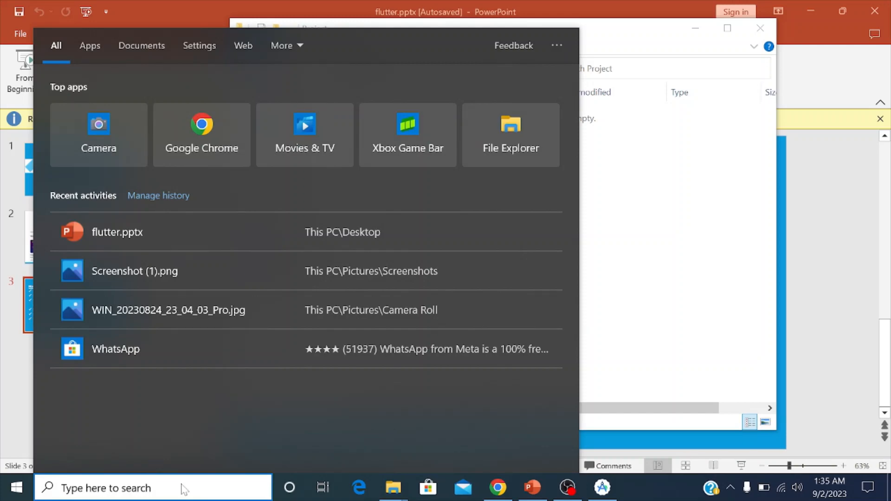
pyautogui.write('cmd')
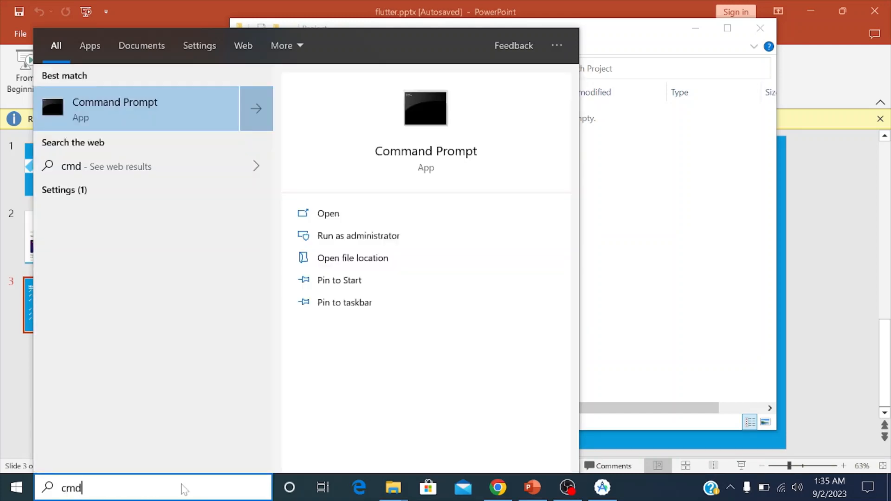
pyautogui.press('Return')
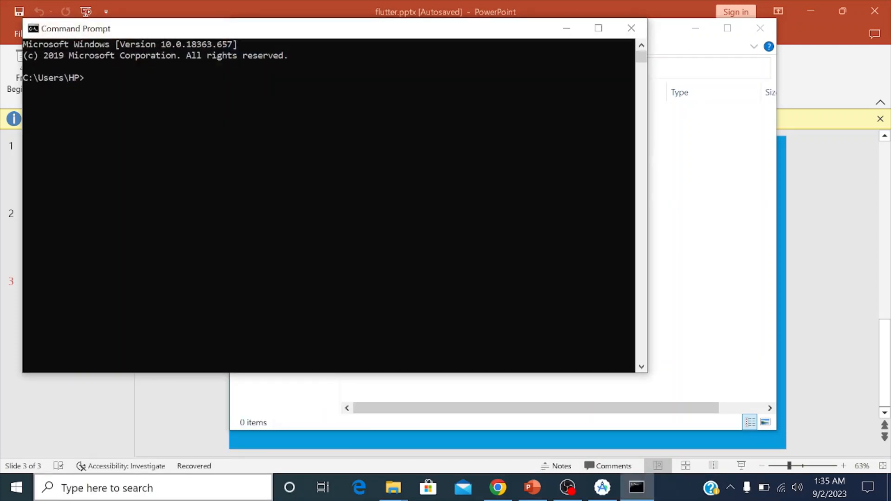
pyautogui.write('d:')
pyautogui.press('Return')
pyautogui.write('cd')
pyautogui.write('project')
pyautogui.press('Return')
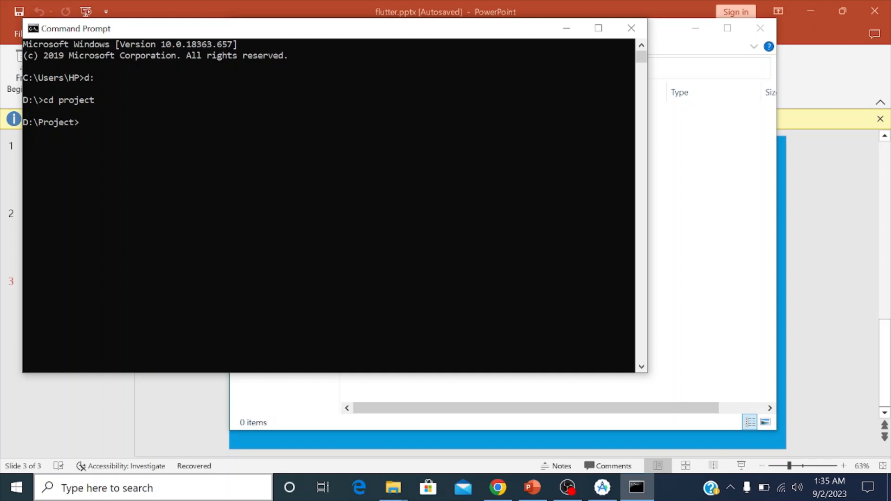
# Create a Flutter project named myflutter in D:\Project with flutter create.
pyautogui.write('fl')
pyautogui.write('utter create myflutter')
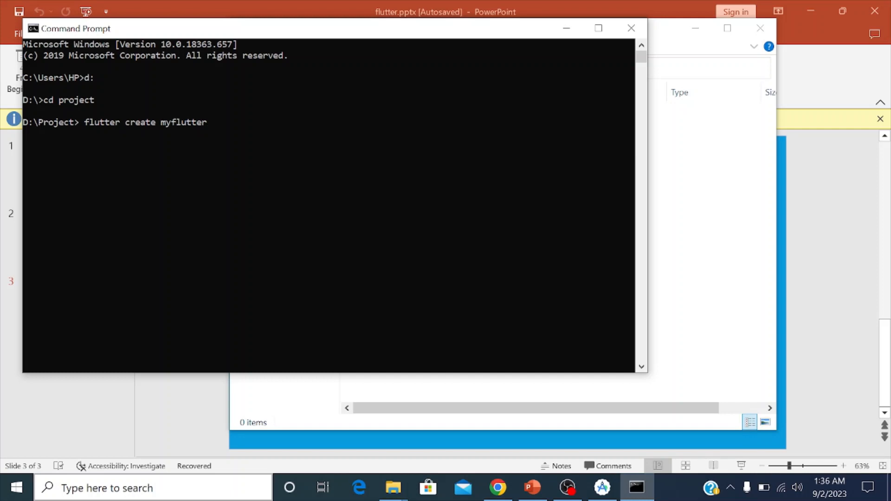
pyautogui.press('Return')
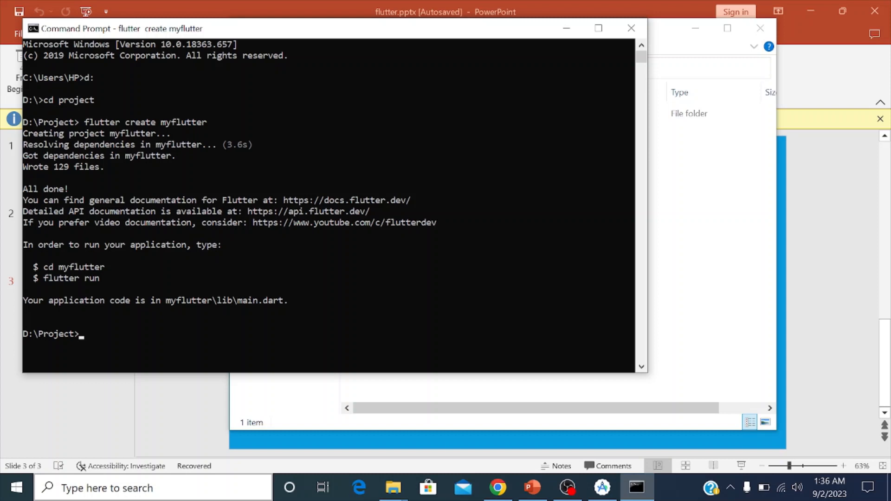
# Change to the myflutter directory and start the app with flutter run.
pyautogui.write('cd myflutter')
pyautogui.press('Return')
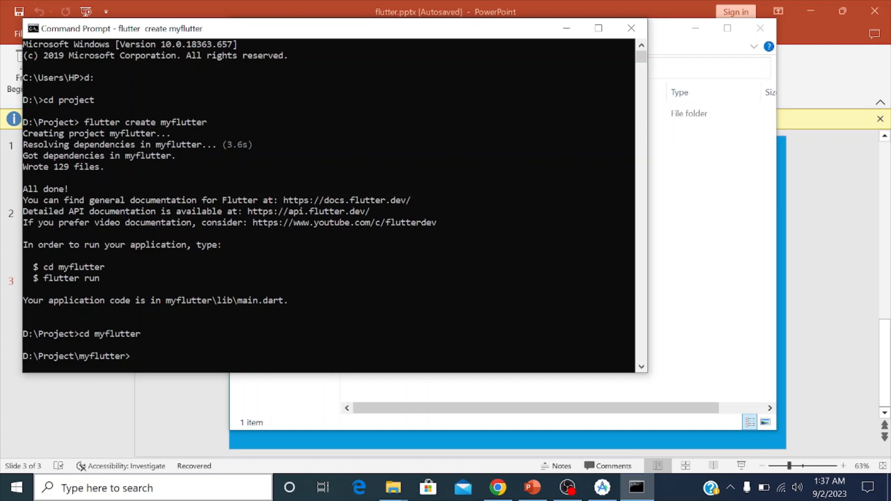
pyautogui.write('flutter run')
pyautogui.press('Return')
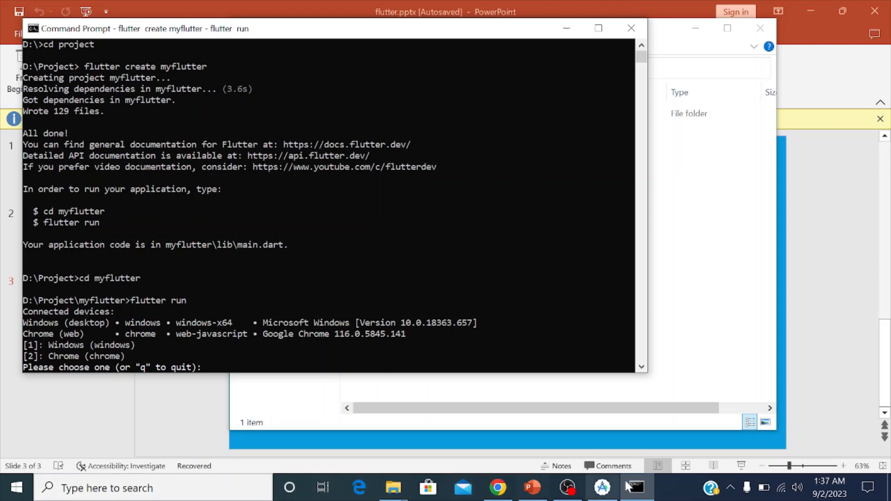
# Switch to Android Studio and open the project D:\Project\myflutter, trusting it and all projects in D:\Project.
pyautogui.click(602, 489)
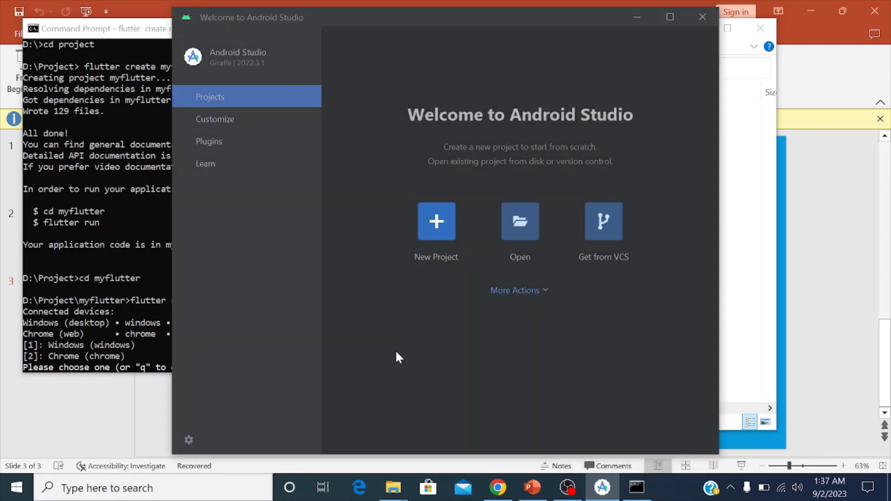
pyautogui.click(519, 223)
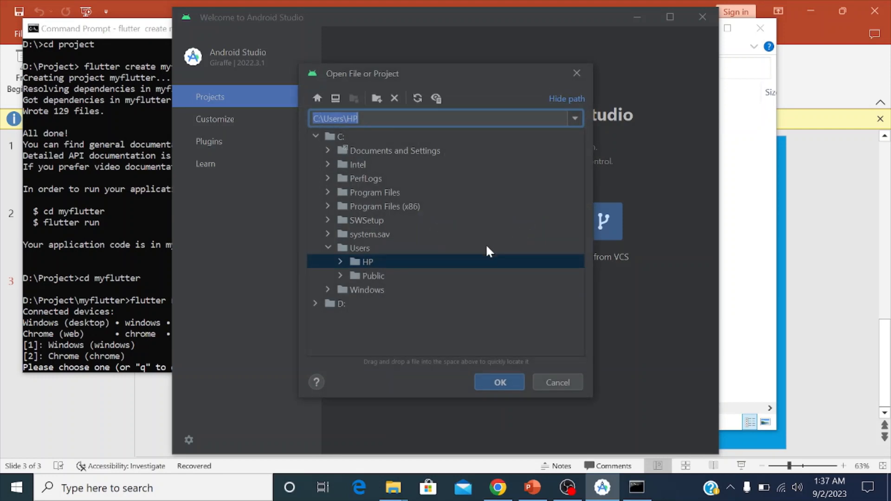
pyautogui.click(321, 304)
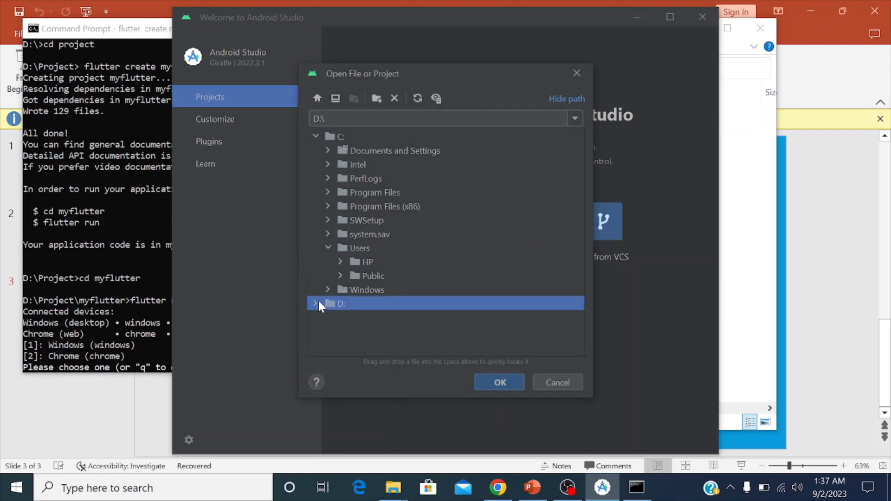
pyautogui.click(317, 303)
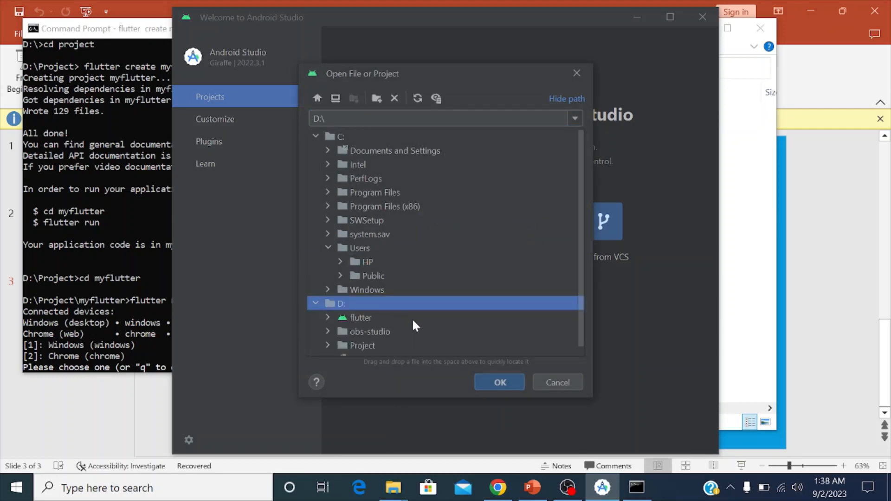
pyautogui.click(327, 345)
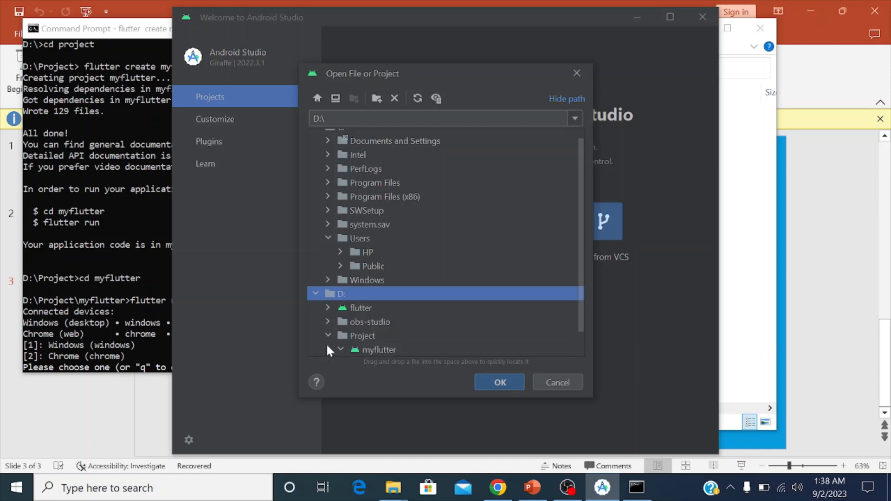
pyautogui.click(373, 354)
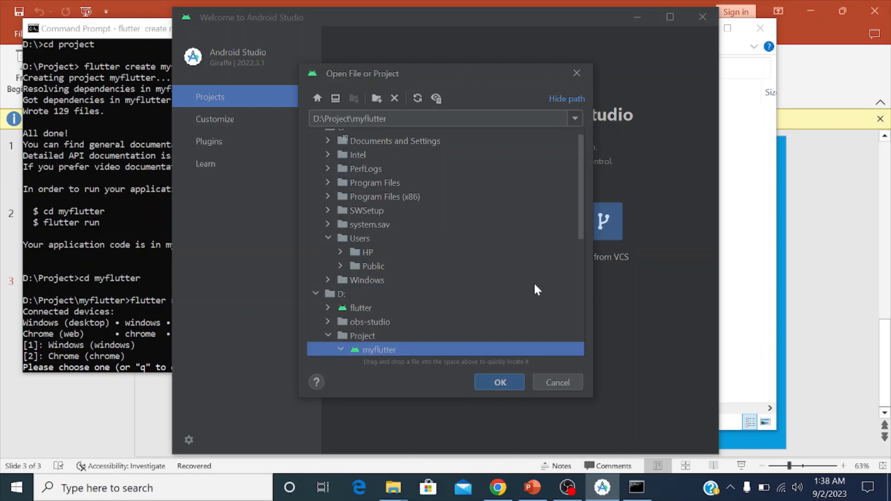
pyautogui.moveTo(583, 226); pyautogui.dragTo(580, 299)
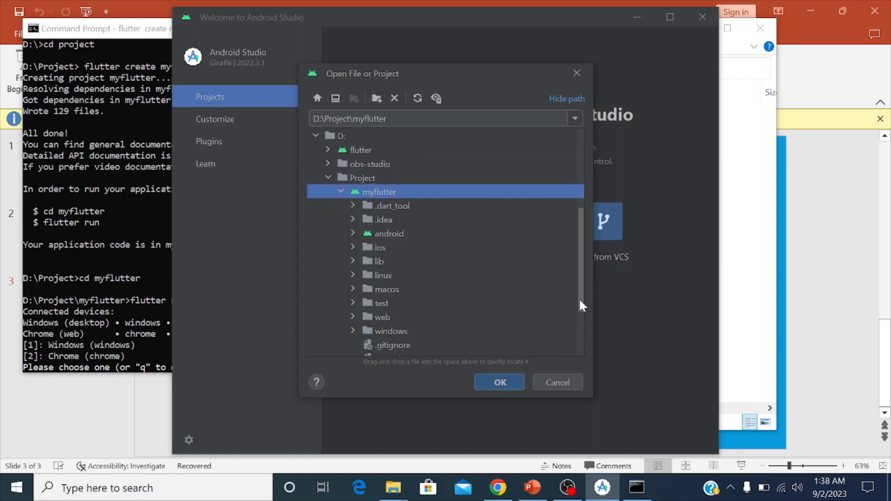
pyautogui.click(508, 388)
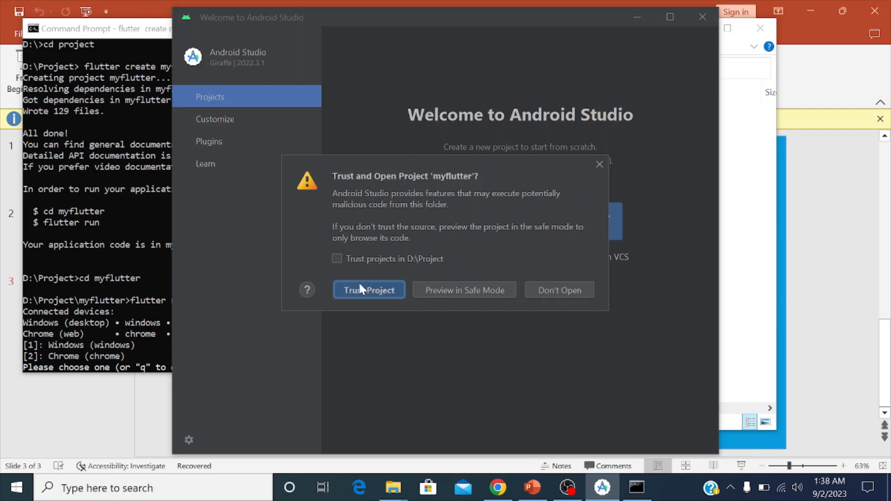
pyautogui.click(338, 259)
pyautogui.click(380, 290)
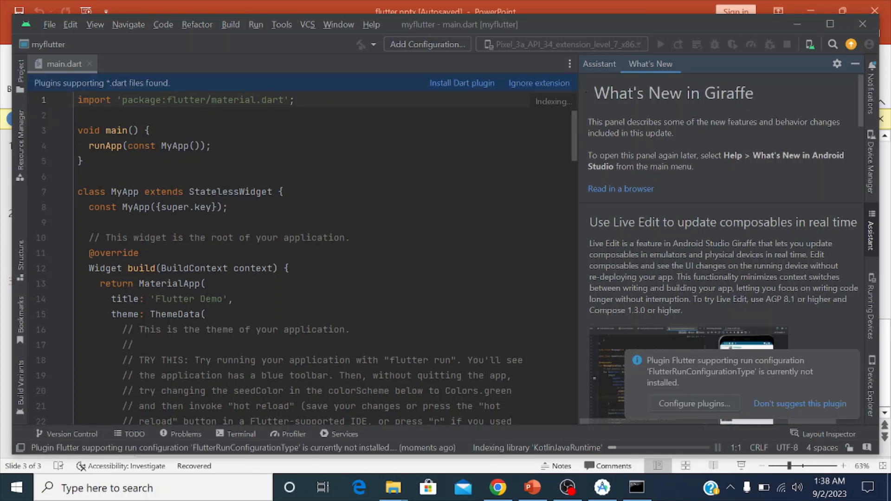
# Show the project files in the Project view, expand myflutter and its lib folder, and open main.dart.
pyautogui.click(21, 70)
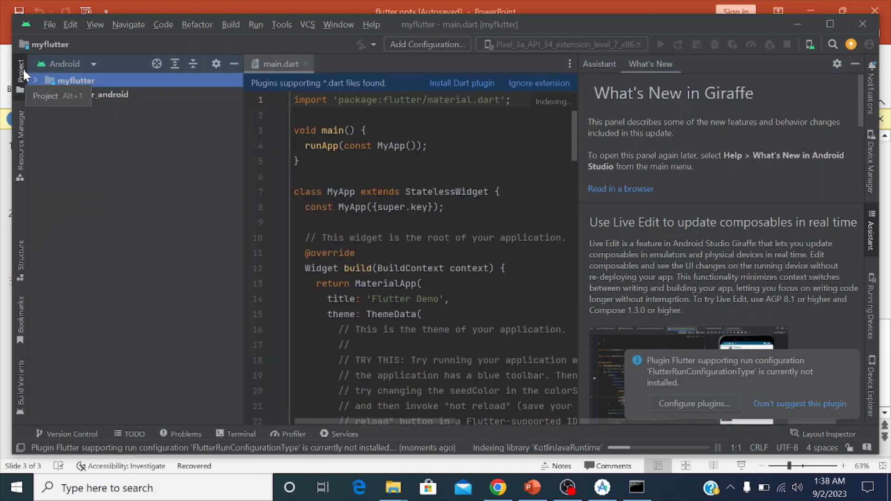
pyautogui.click(94, 63)
pyautogui.click(68, 80)
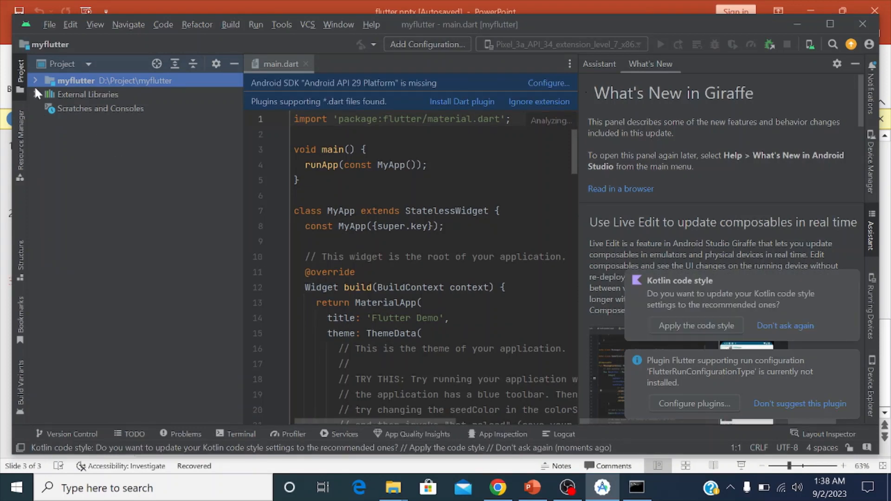
pyautogui.click(36, 81)
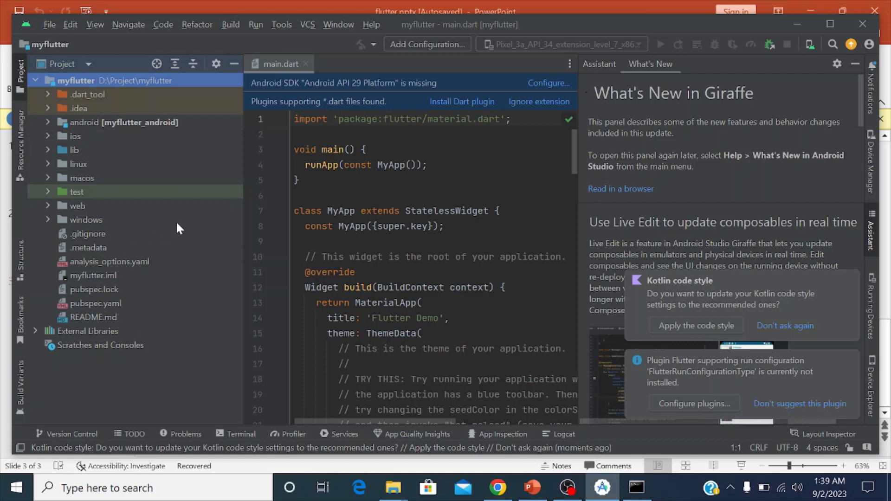
pyautogui.click(48, 150)
pyautogui.doubleClick(112, 162)
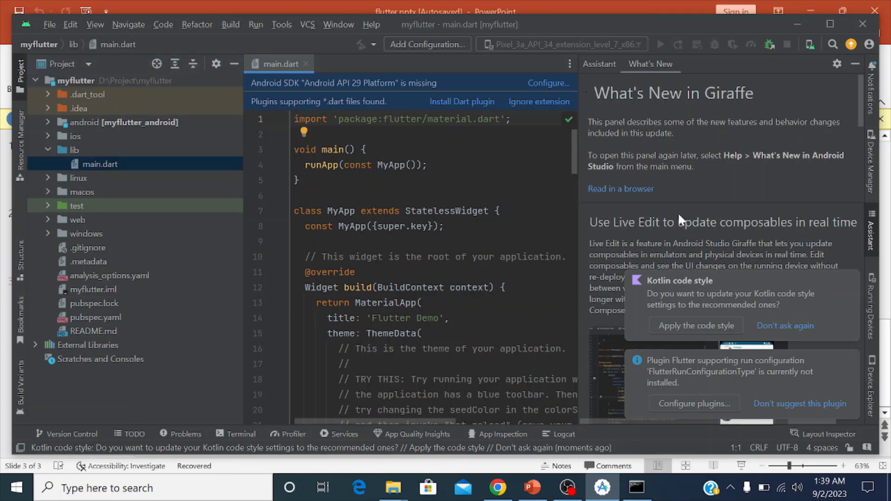
# Hide the What's New pane, and open the Run/Debug Configurations dialog and cancel it.
pyautogui.click(850, 62)
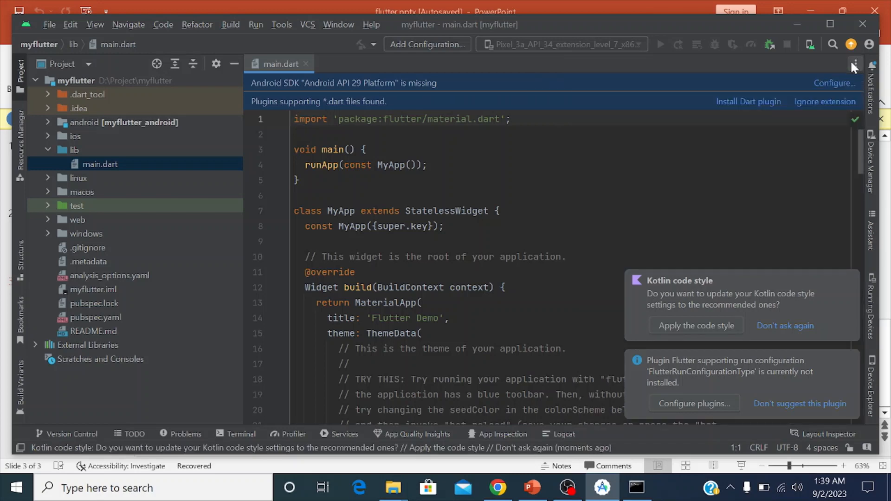
pyautogui.click(441, 41)
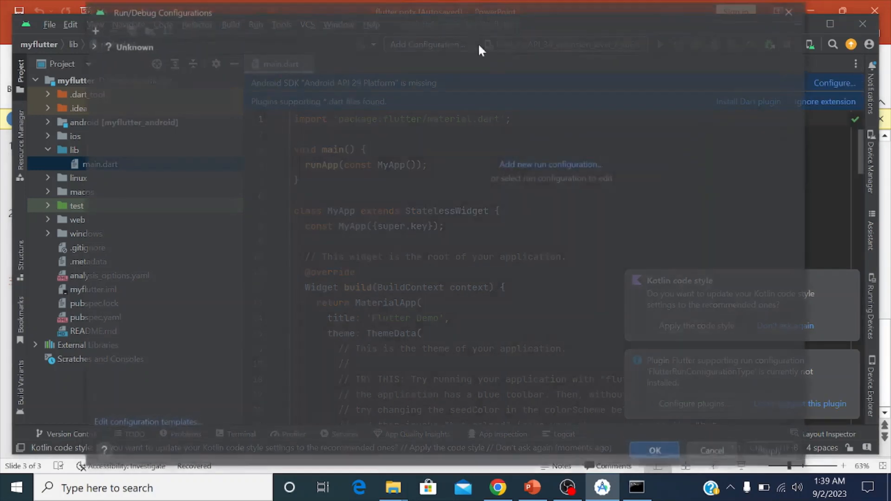
pyautogui.click(710, 451)
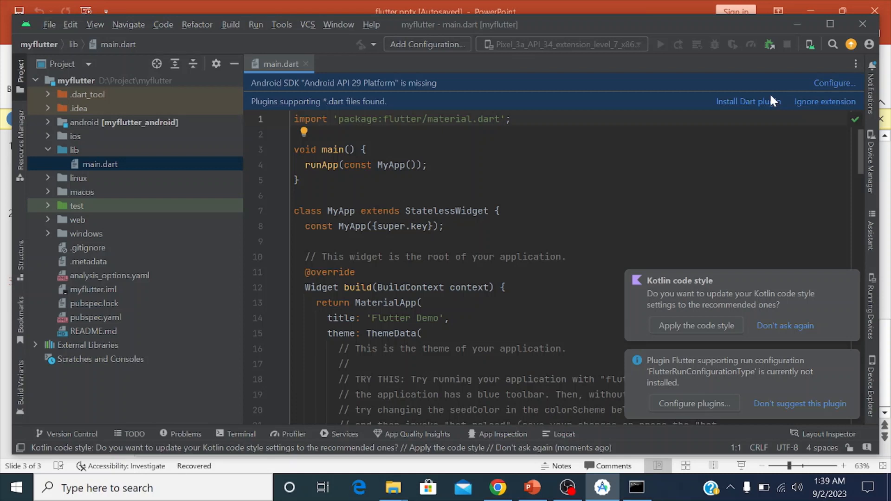
pyautogui.click(834, 84)
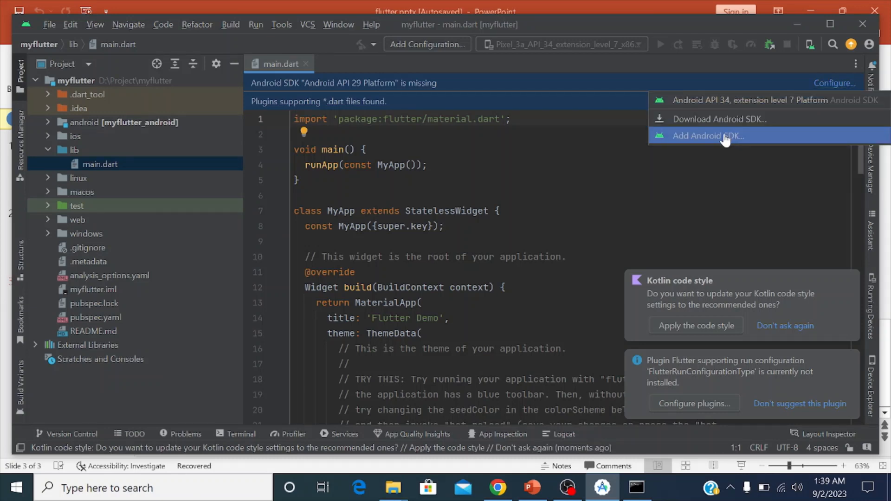
pyautogui.click(709, 136)
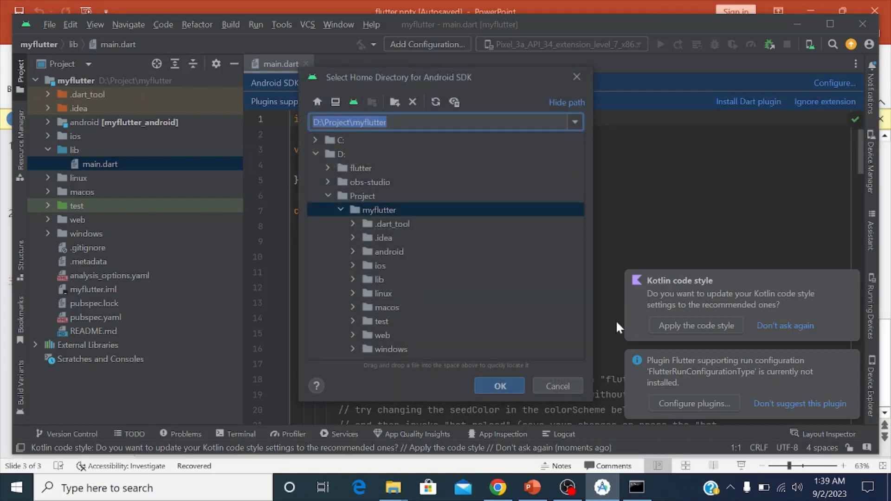
pyautogui.click(558, 385)
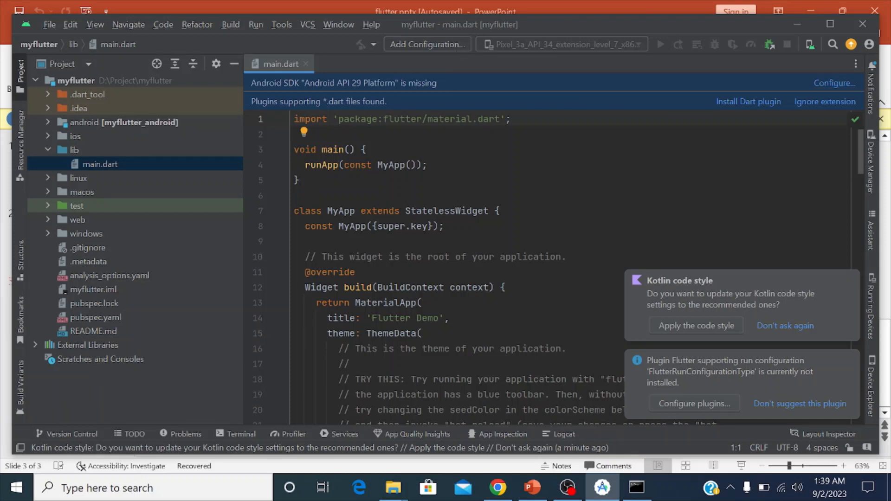
# Open the Device Manager and dismiss the Kotlin code style and Flutter plugin notifications.
pyautogui.click(808, 41)
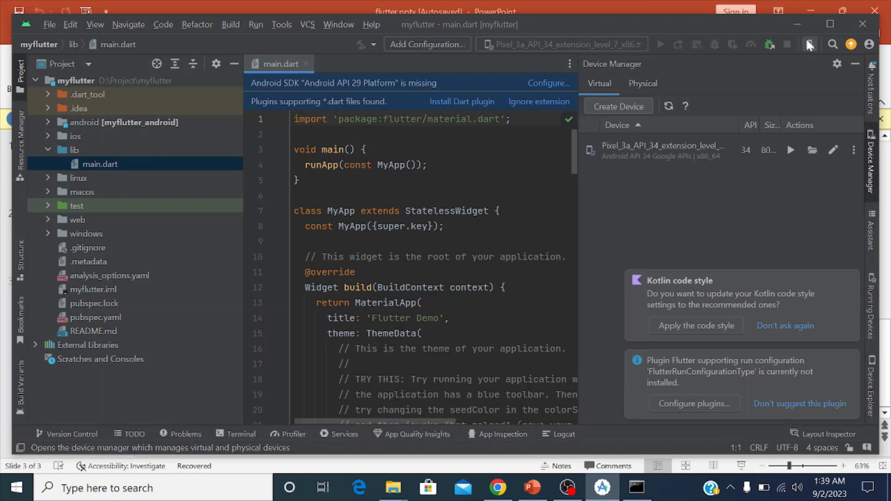
pyautogui.click(663, 148)
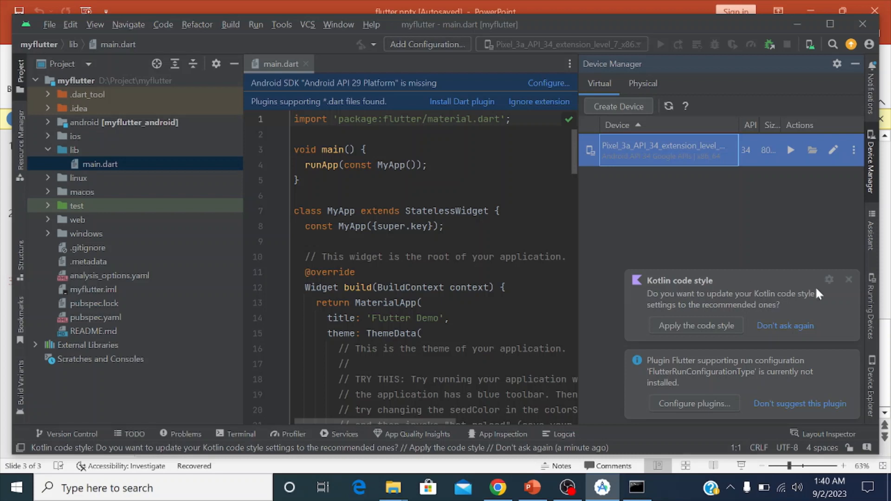
pyautogui.click(849, 278)
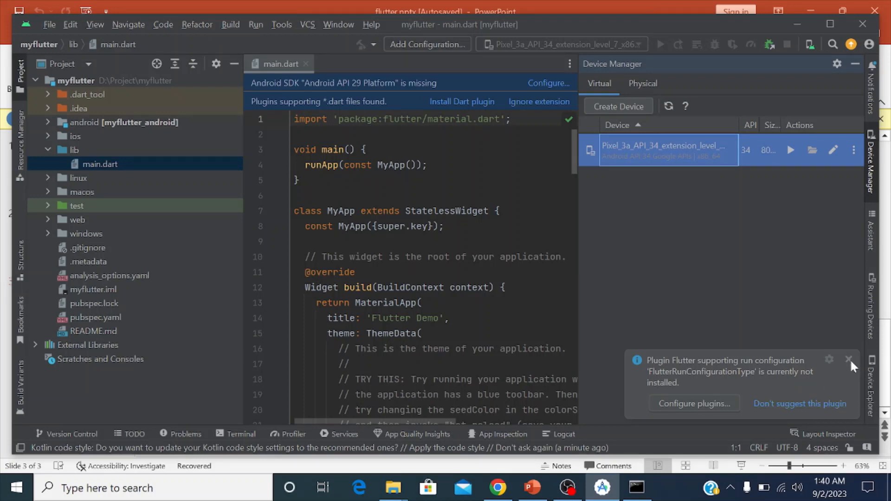
pyautogui.click(850, 360)
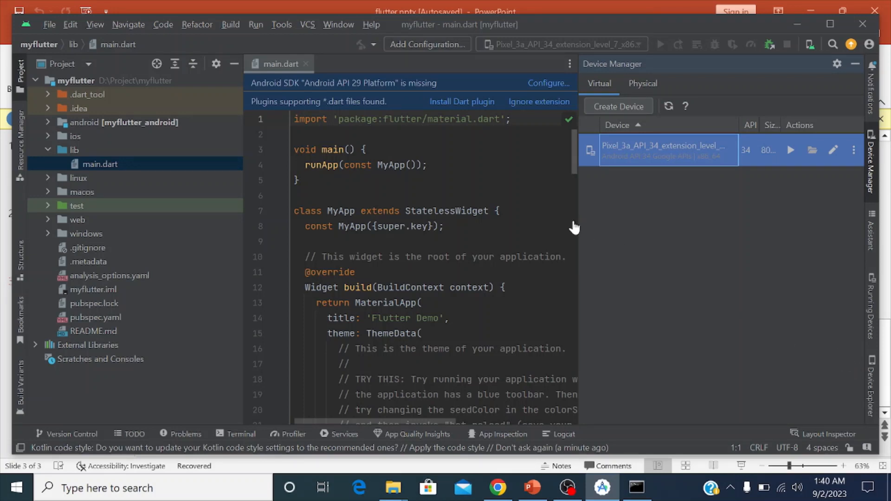
# Start a new virtual device with the Pixel 2 hardware profile and download the recommended API 34 x86_64 system image.
pyautogui.click(624, 108)
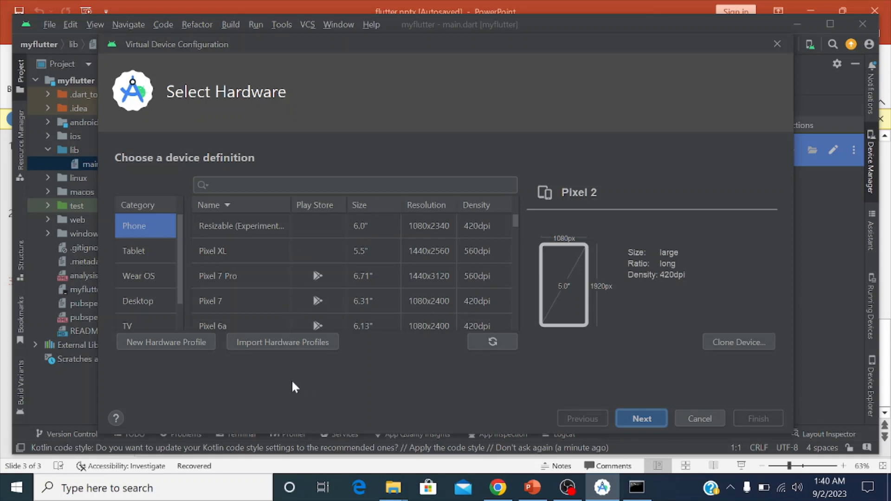
pyautogui.click(642, 414)
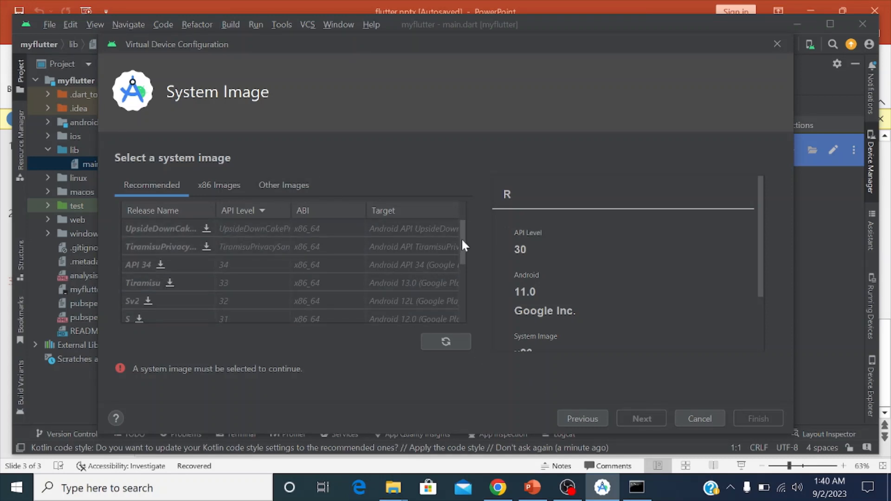
pyautogui.moveTo(462, 255); pyautogui.dragTo(464, 317)
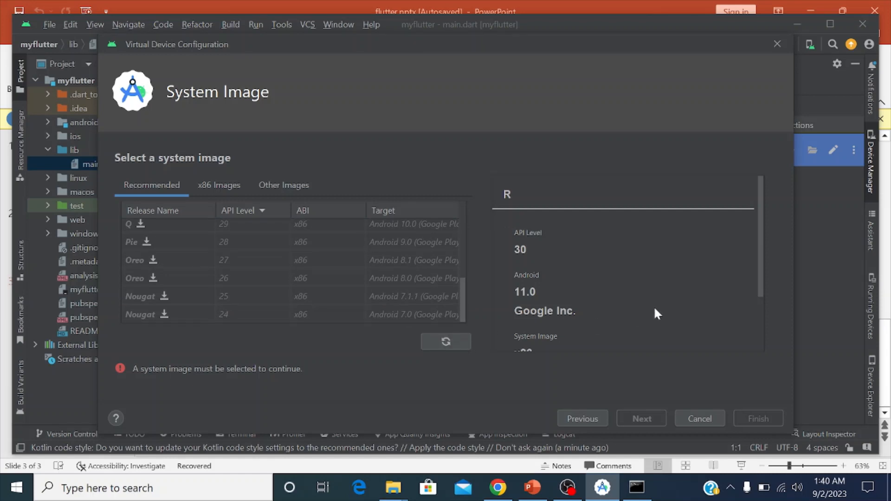
pyautogui.moveTo(761, 261); pyautogui.dragTo(778, 347)
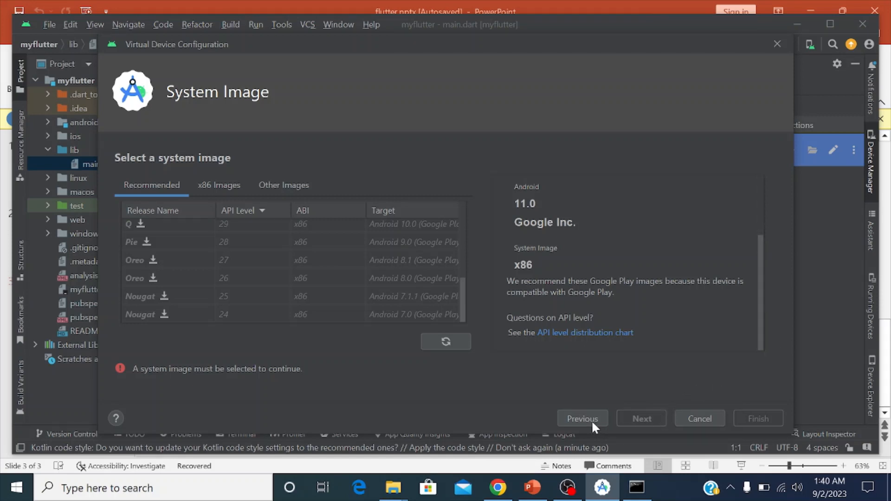
pyautogui.click(450, 342)
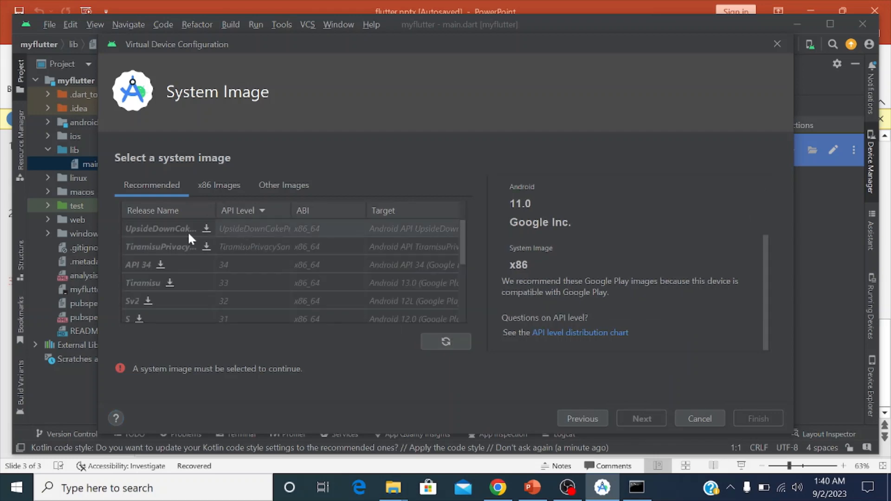
pyautogui.click(160, 265)
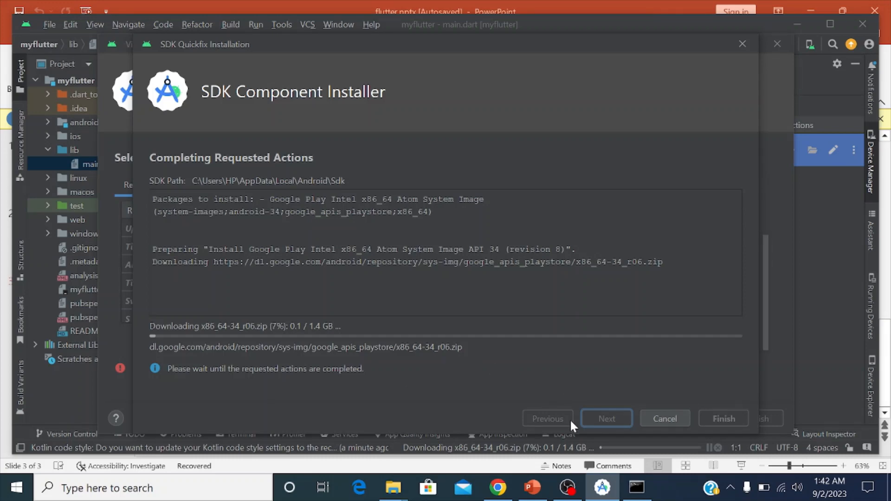
# Switch to PowerPoint and present the slide listing the Flutter SDK installation steps.
pyautogui.click(538, 494)
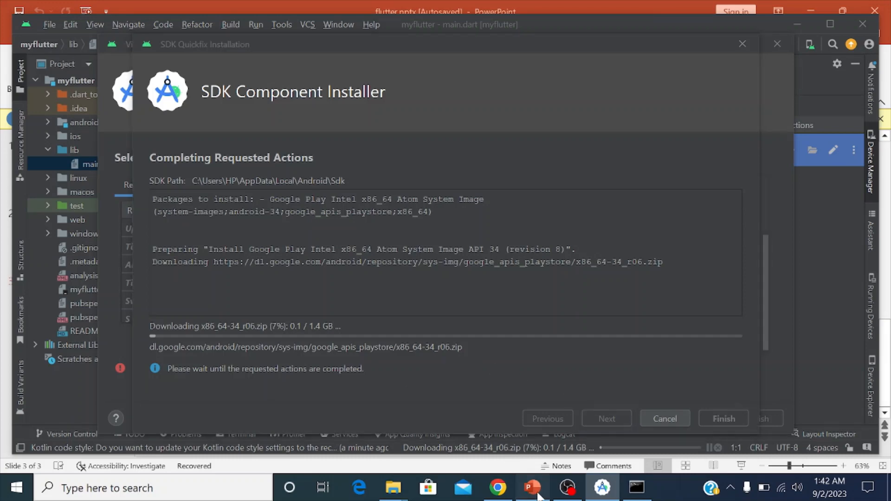
pyautogui.click(741, 465)
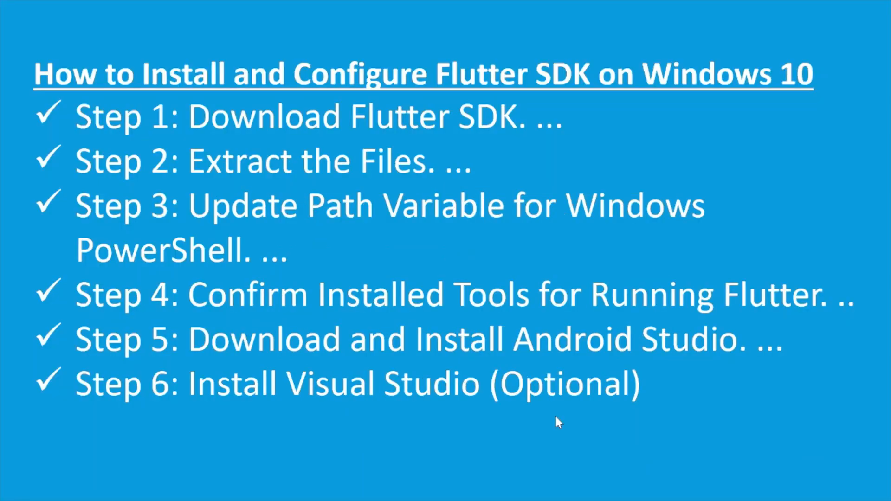
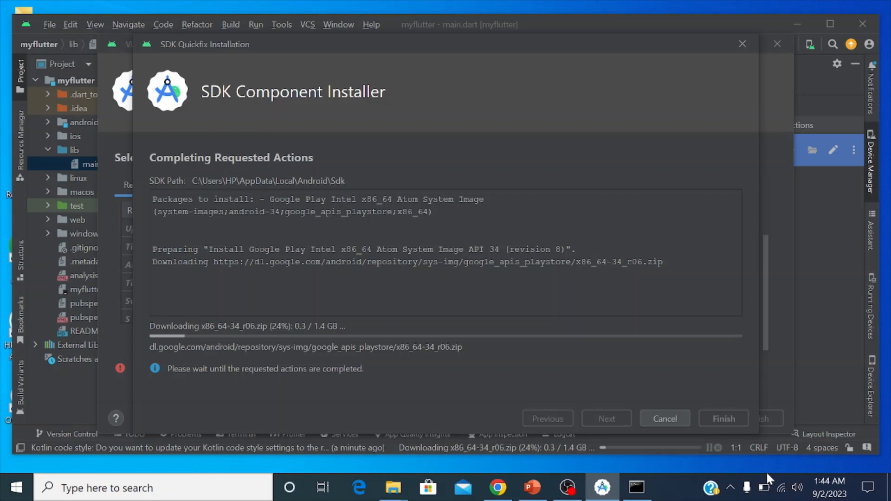
pyautogui.click(569, 491)
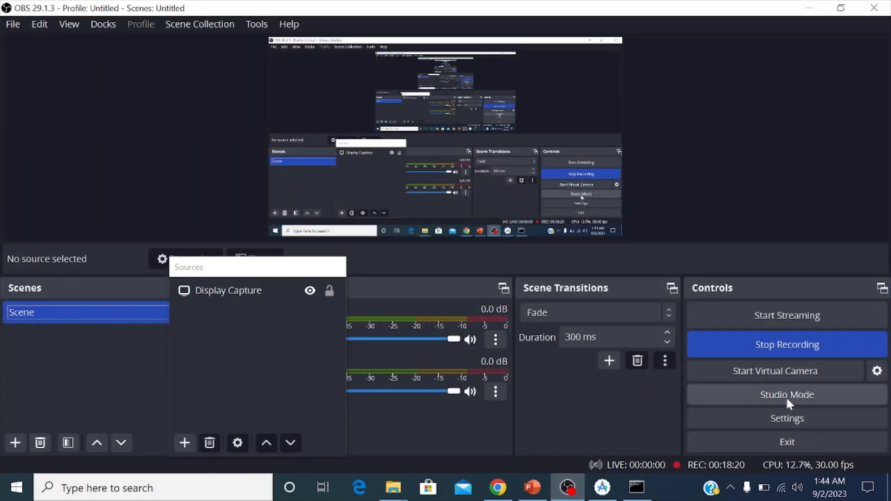
pyautogui.click(776, 344)
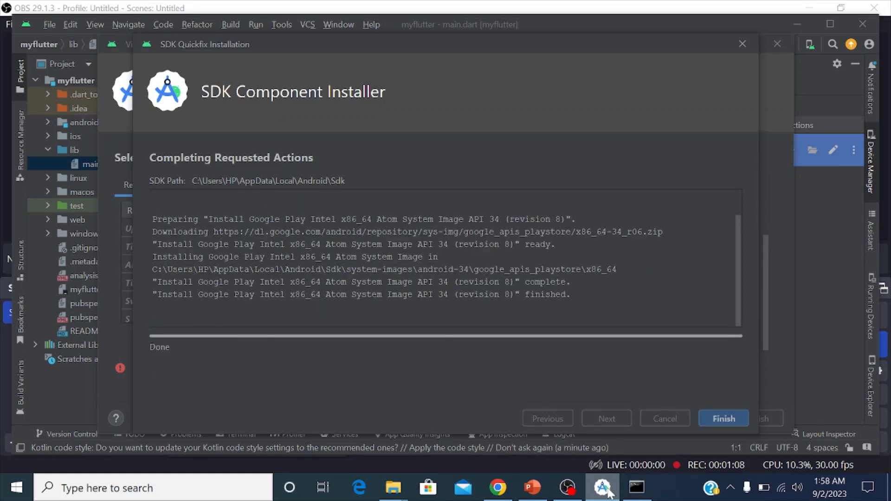
# Close the finished SDK component installer and create the virtual device Pixel 2 API 34 with the API 34 image.
pyautogui.click(720, 416)
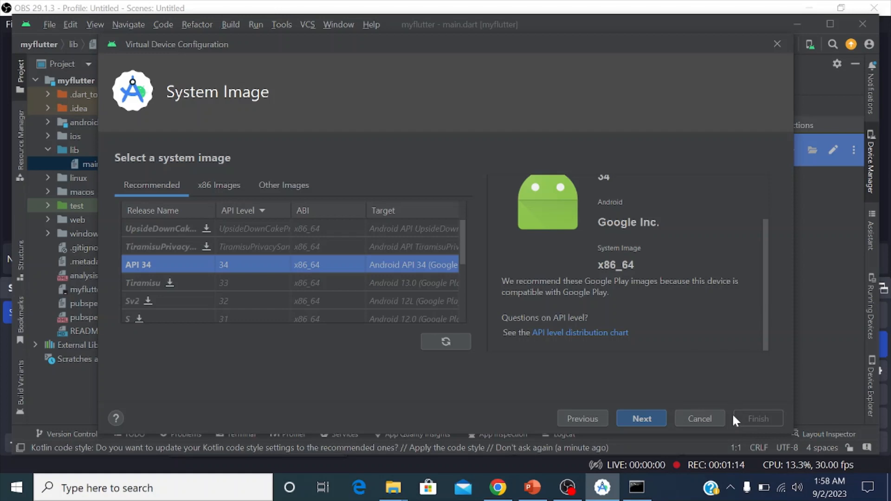
pyautogui.click(640, 420)
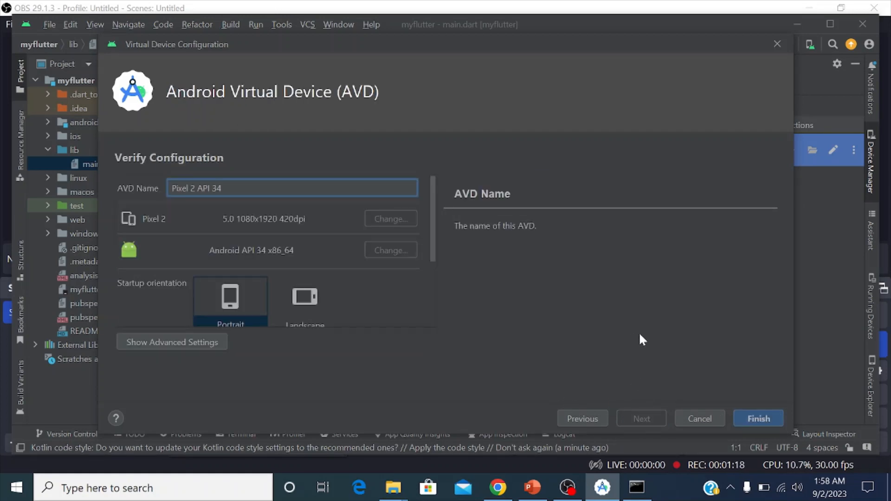
pyautogui.click(744, 414)
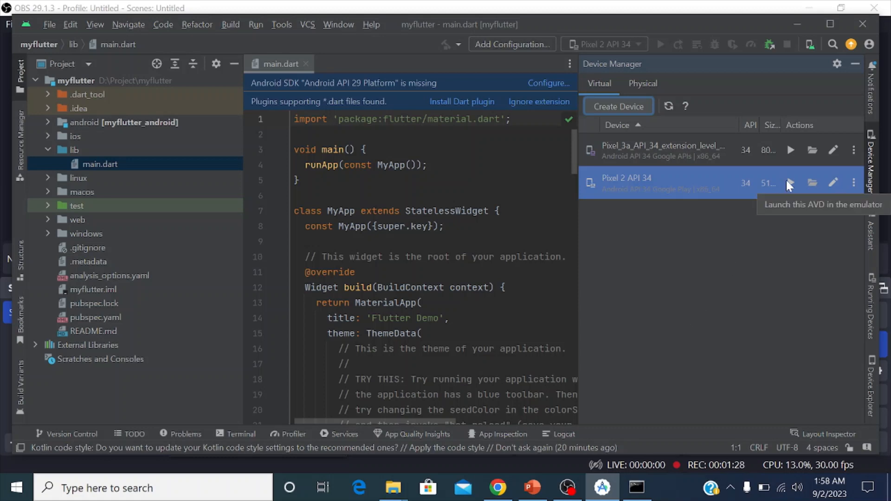
# Launch the Pixel 3a API 34 and Pixel 2 API 34 virtual devices and show them in Running Devices.
pyautogui.click(790, 150)
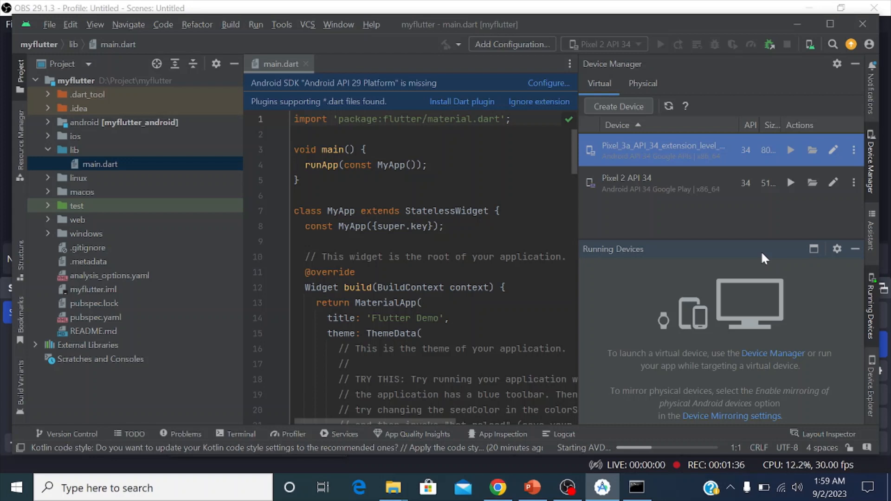
pyautogui.click(731, 184)
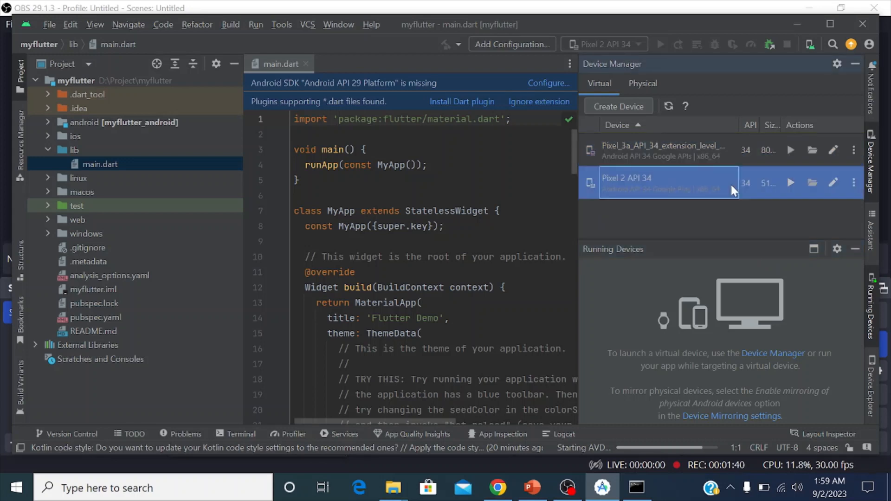
pyautogui.click(791, 183)
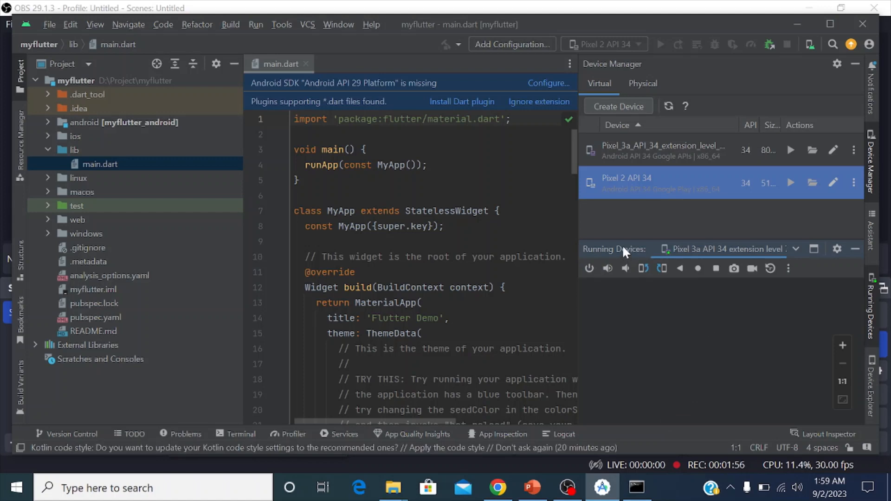
pyautogui.click(878, 320)
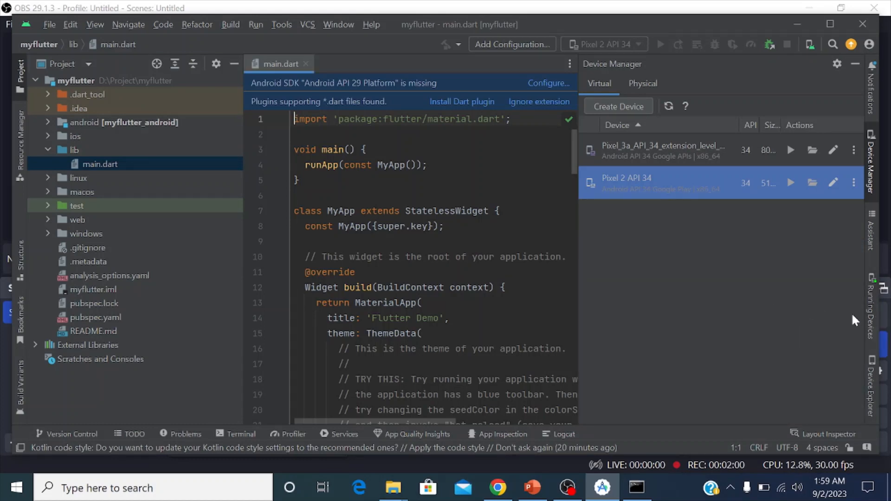
pyautogui.click(868, 312)
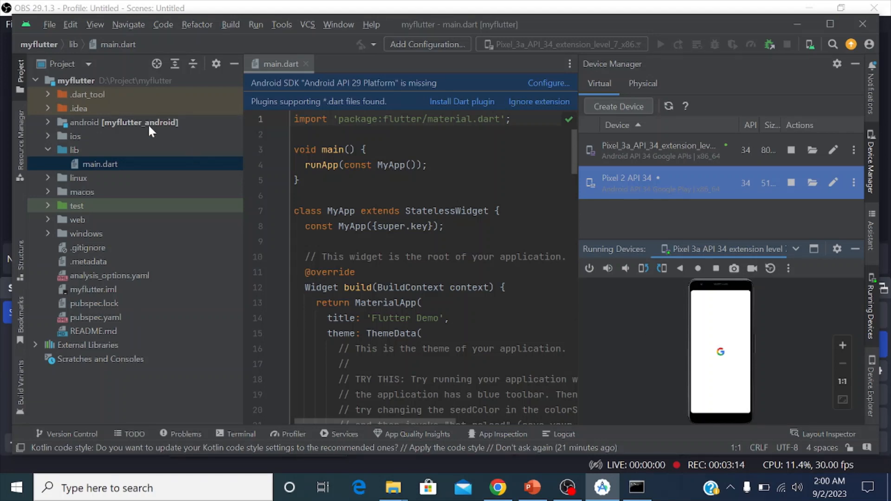
# Set the project SDK to Android API 34, extension level 7 Platform in the Project Structure settings.
pyautogui.click(46, 25)
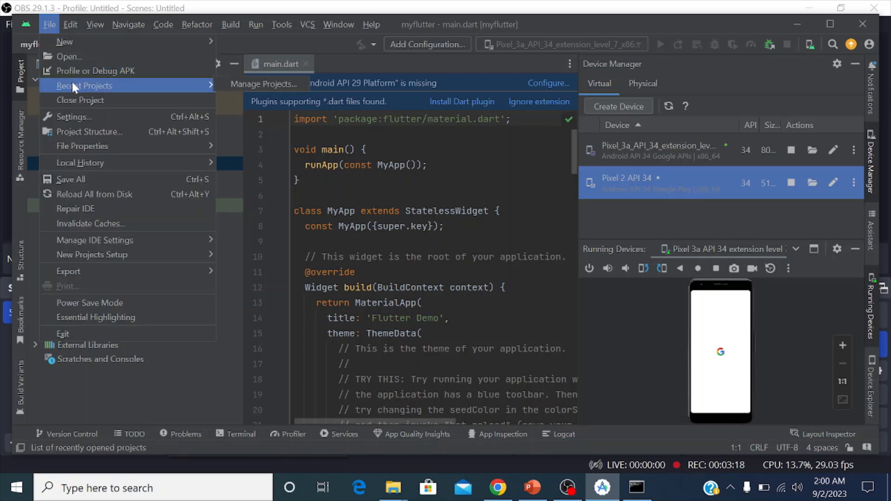
pyautogui.click(84, 131)
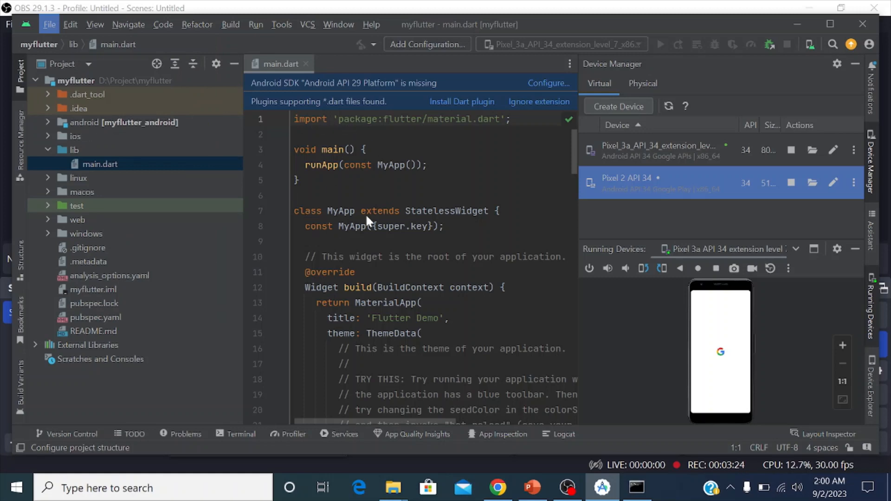
pyautogui.press('Return')
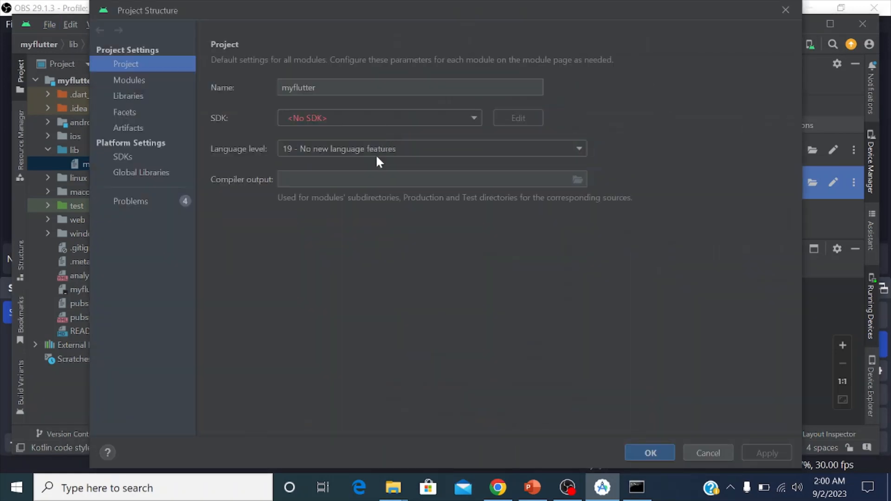
pyautogui.click(476, 119)
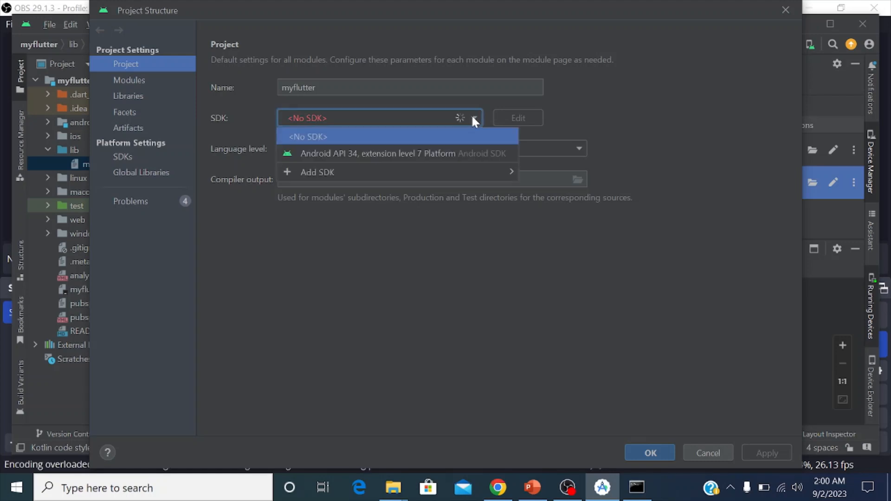
pyautogui.click(447, 157)
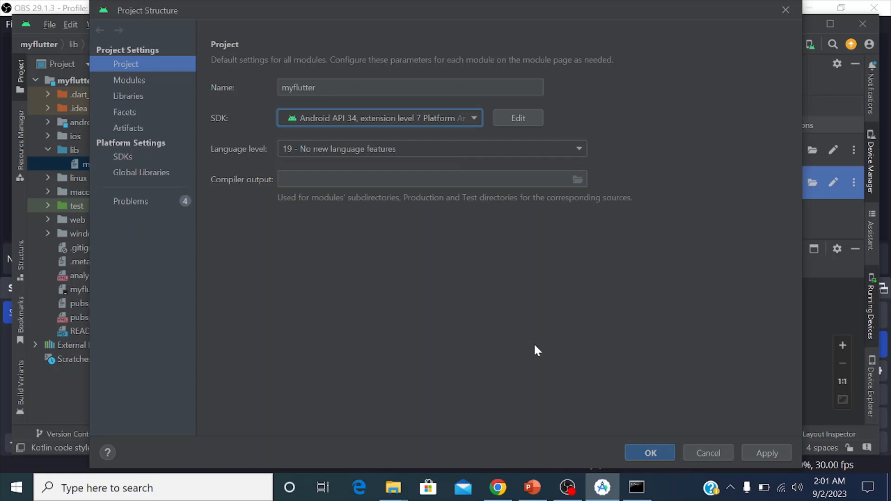
pyautogui.click(750, 453)
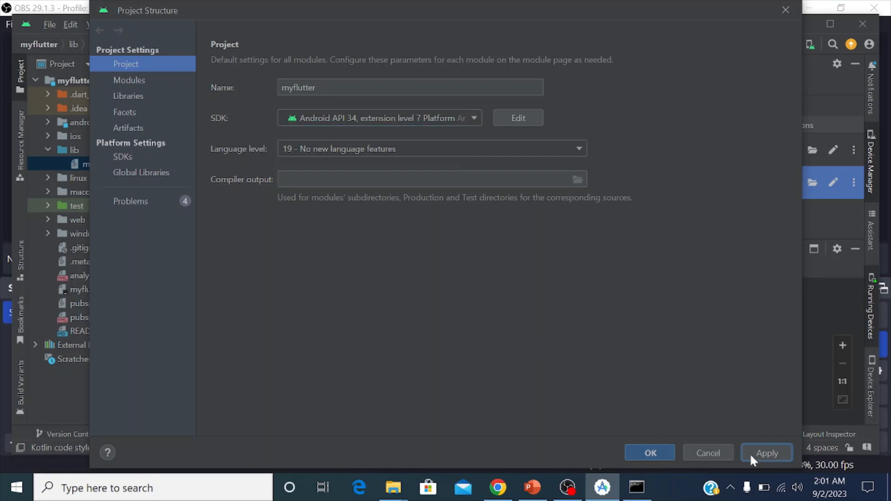
pyautogui.click(647, 451)
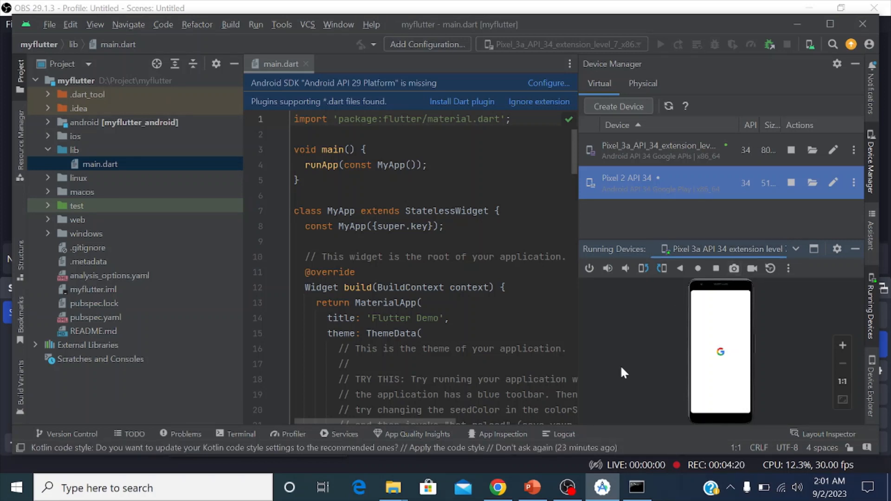
# Switch to PowerPoint, maximize it, and present the installation steps slide followed by the Innovative STUDIO channel slide.
pyautogui.click(534, 492)
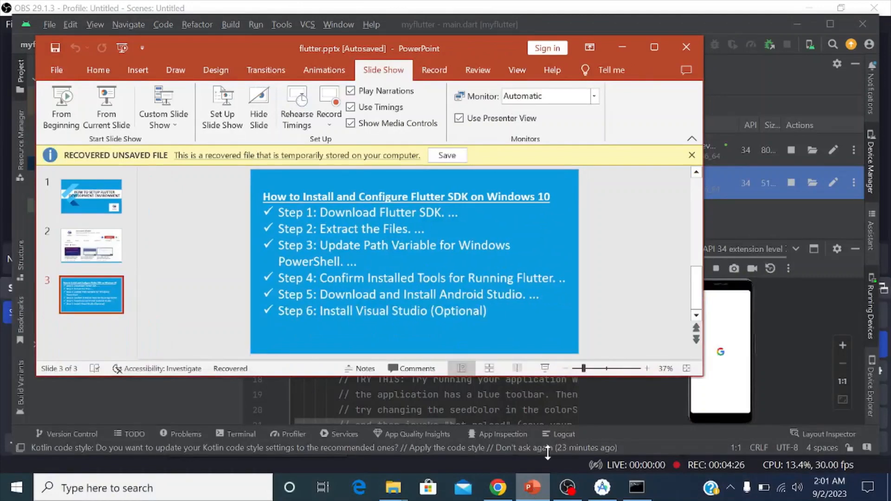
pyautogui.click(657, 46)
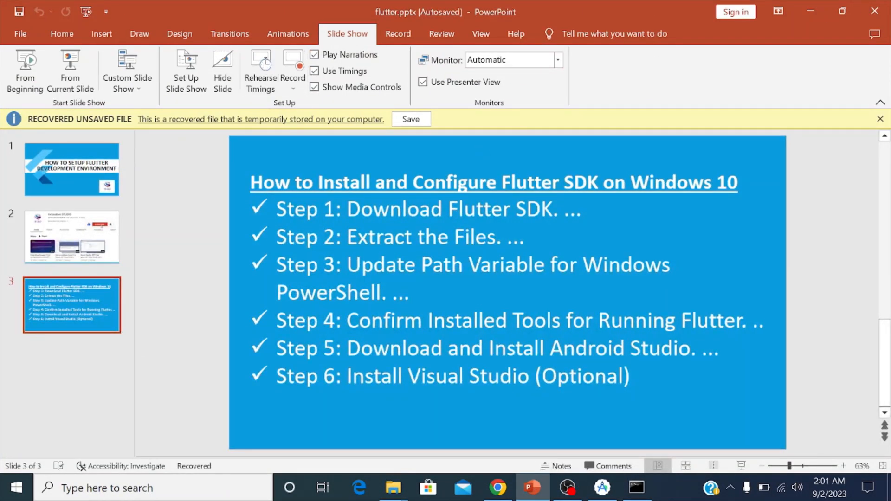
pyautogui.click(742, 466)
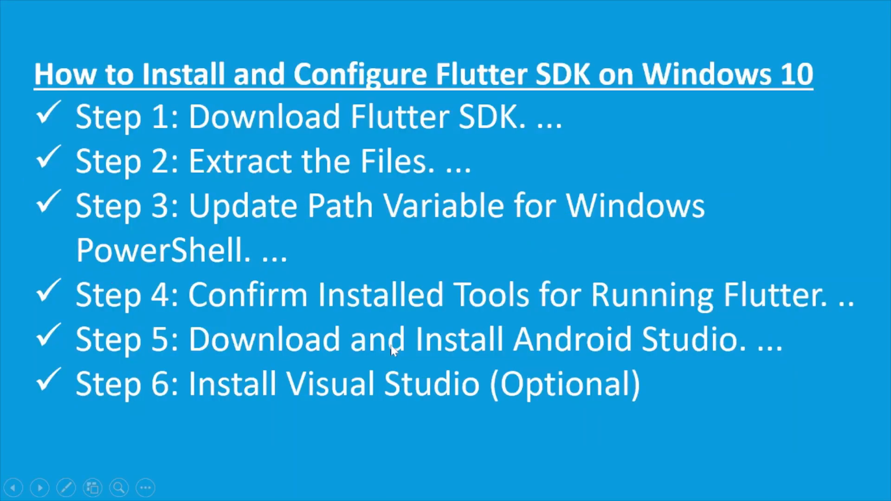
pyautogui.click(390, 344)
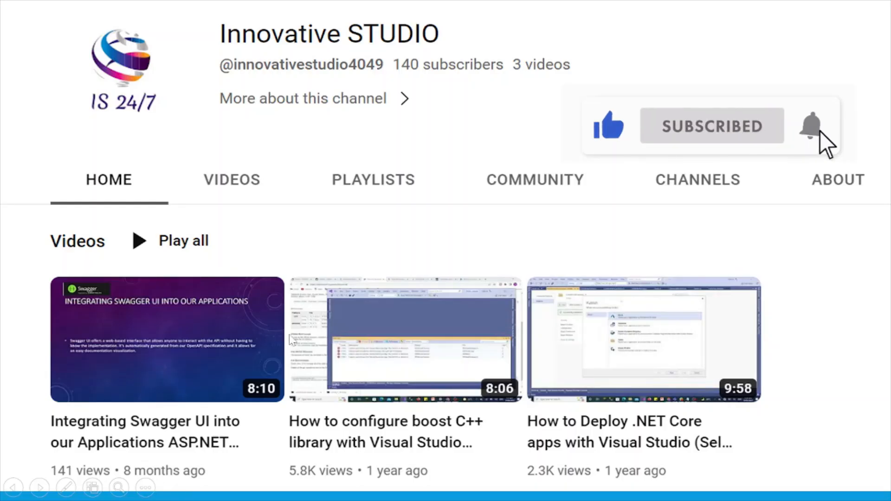